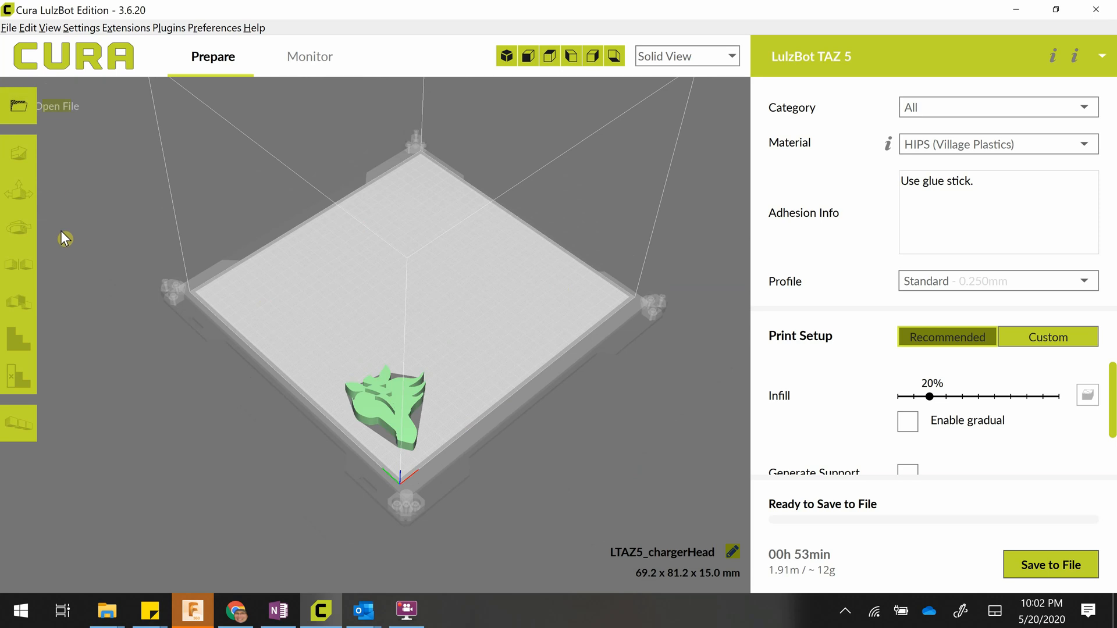
pyautogui.click(402, 420)
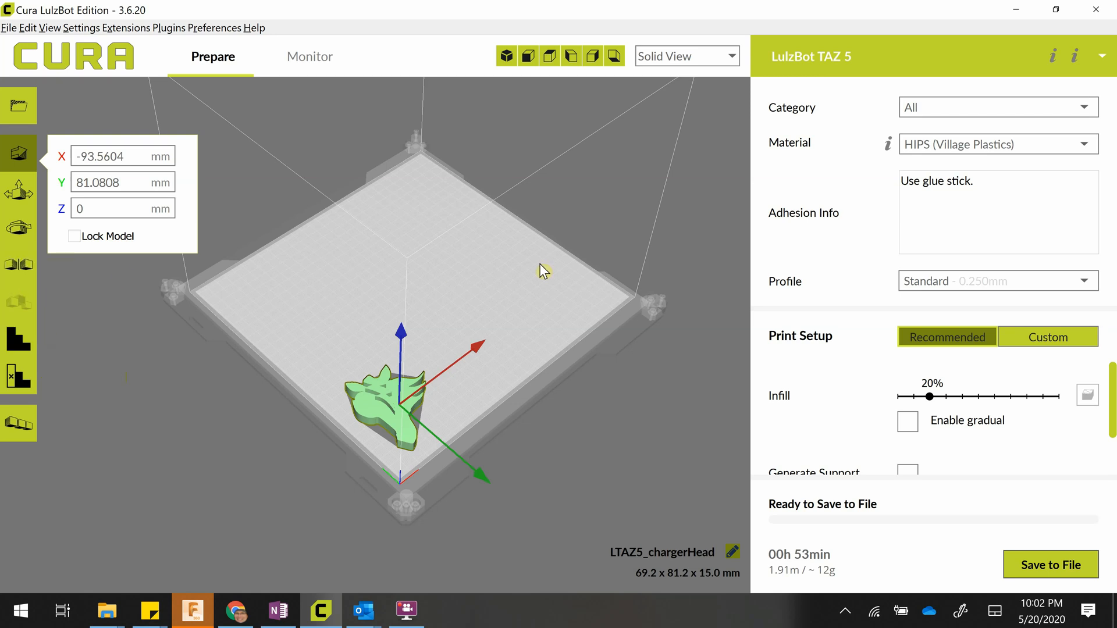
pyautogui.click(527, 277)
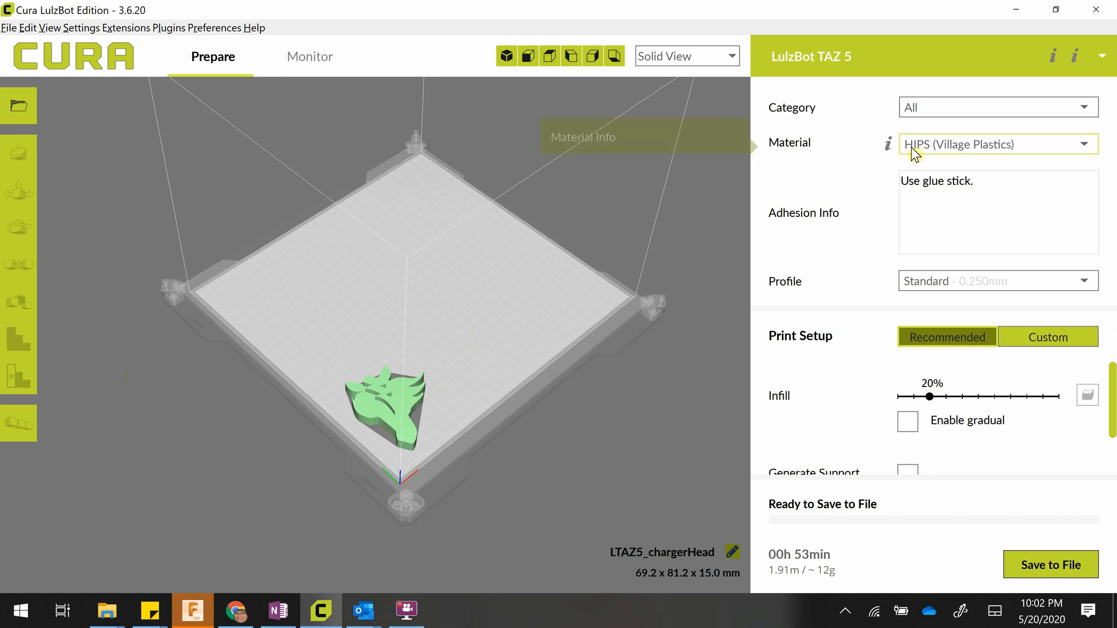
pyautogui.scroll(4, 695, 226)
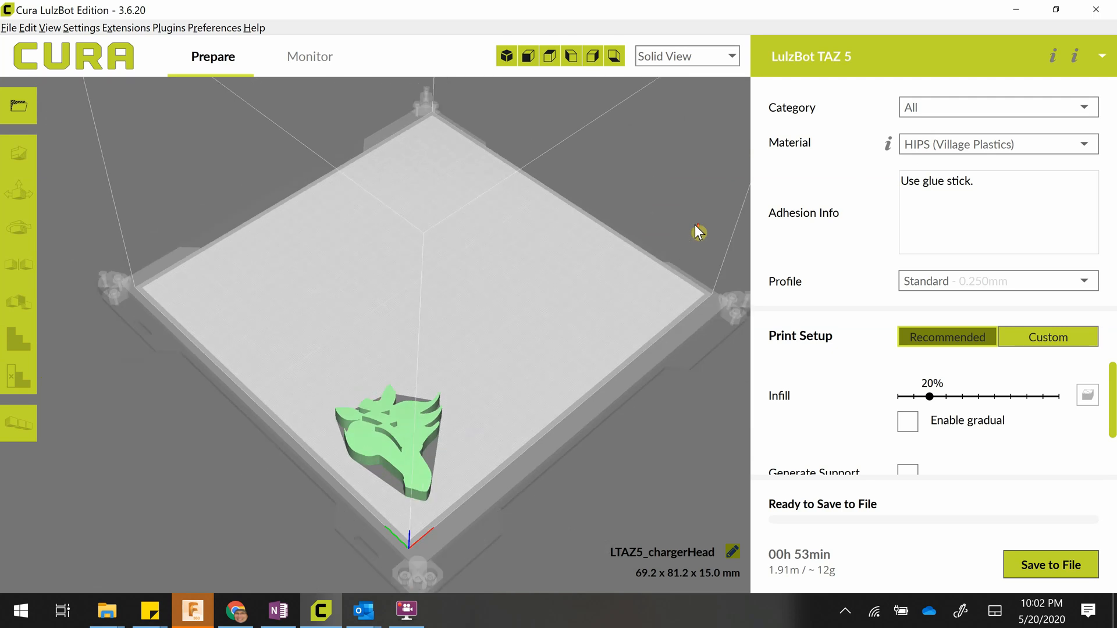
# Set the print material to PLA (Village Plastics).
pyautogui.click(988, 153)
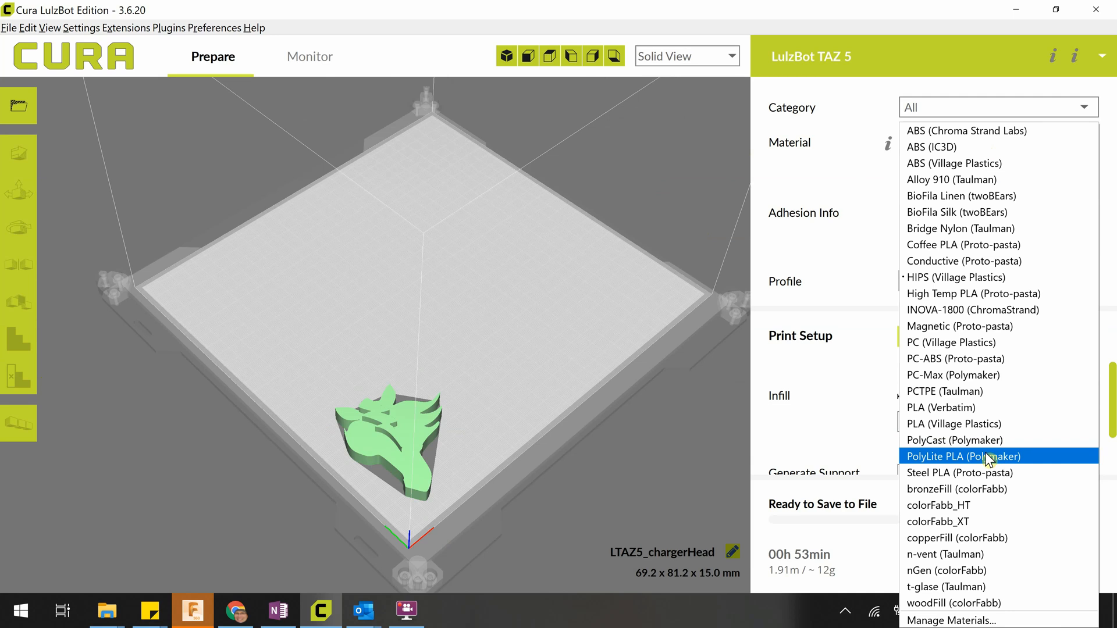
pyautogui.click(969, 424)
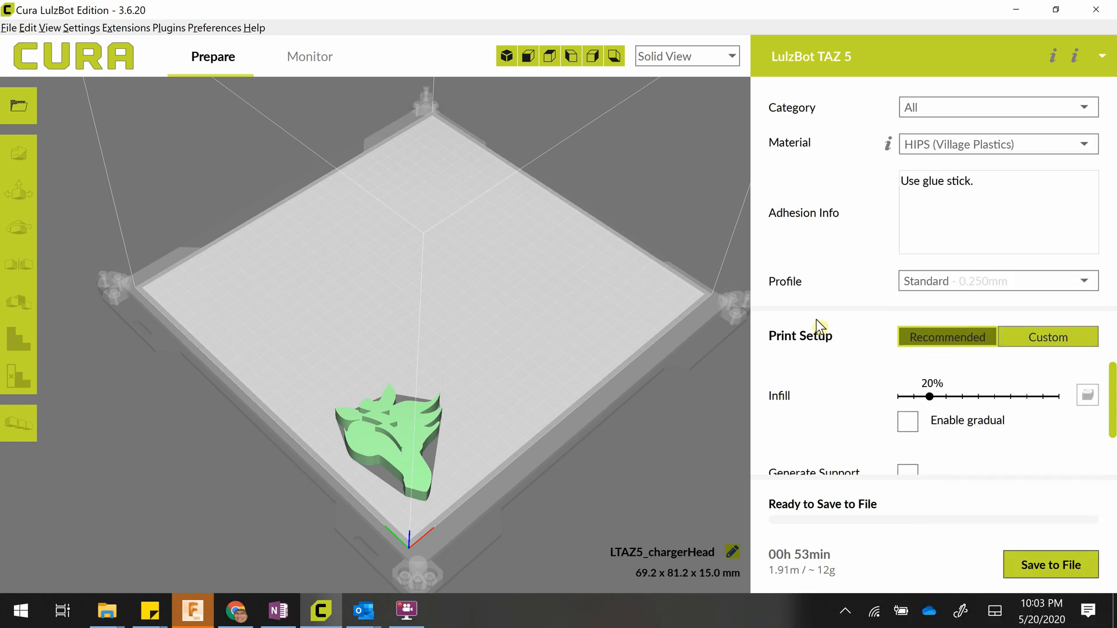
pyautogui.click(940, 149)
pyautogui.click(842, 141)
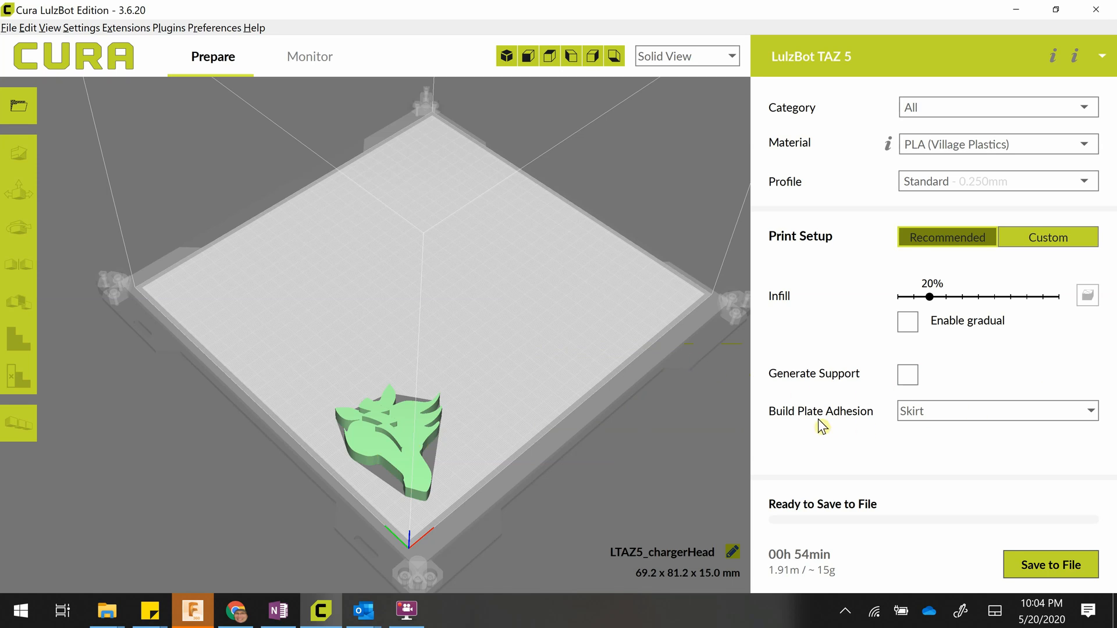
# Switch the build plate adhesion to Brim and return it to Skirt.
pyautogui.moveTo(942, 427)
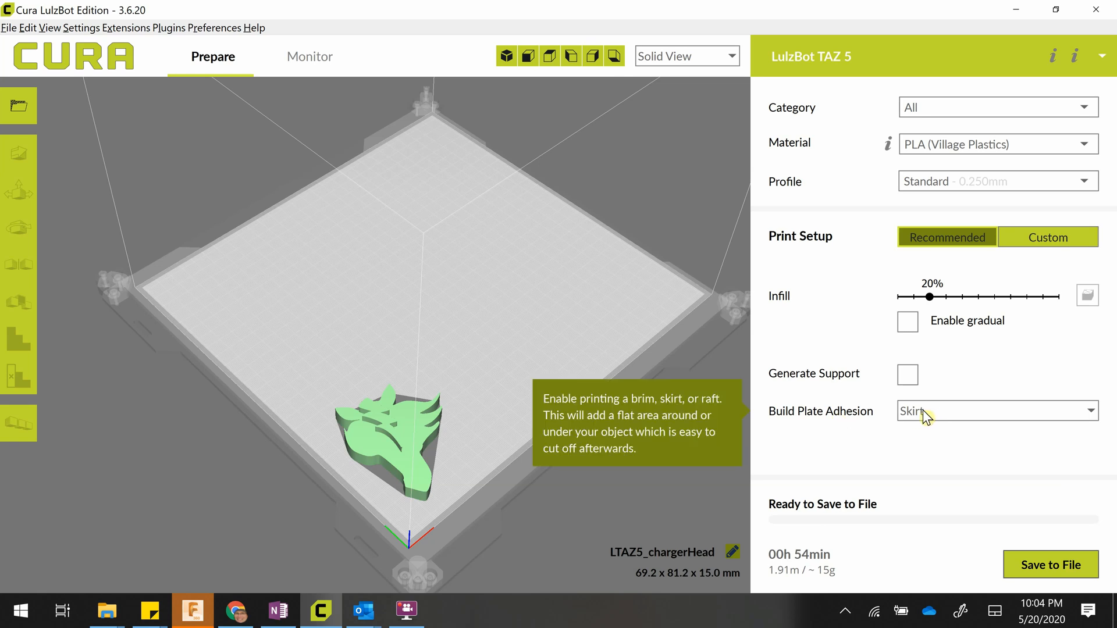
pyautogui.click(924, 413)
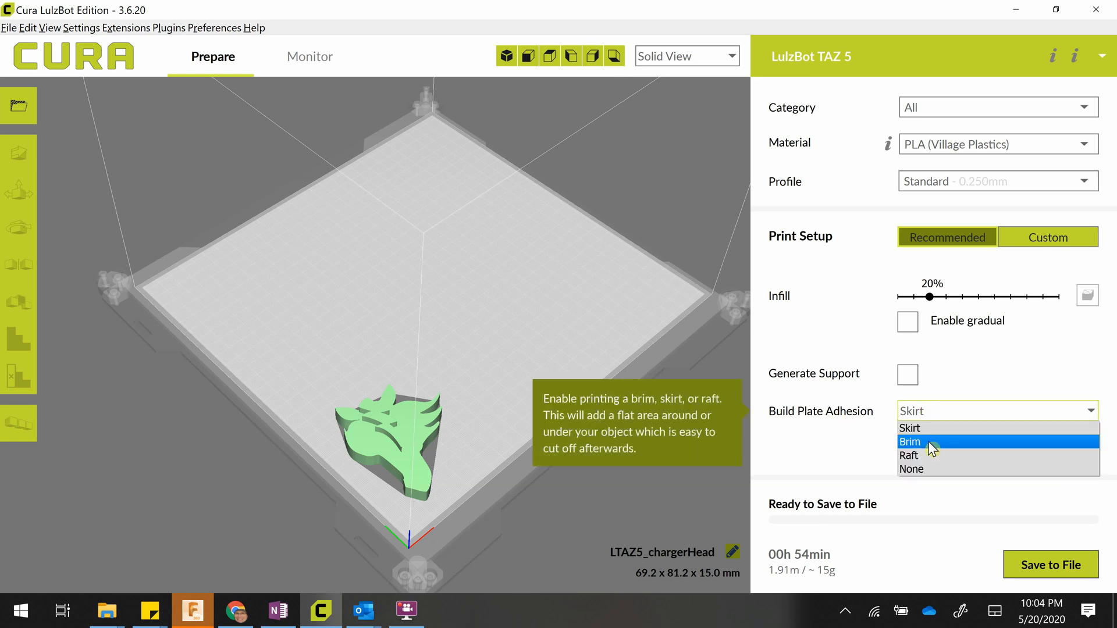
pyautogui.click(931, 449)
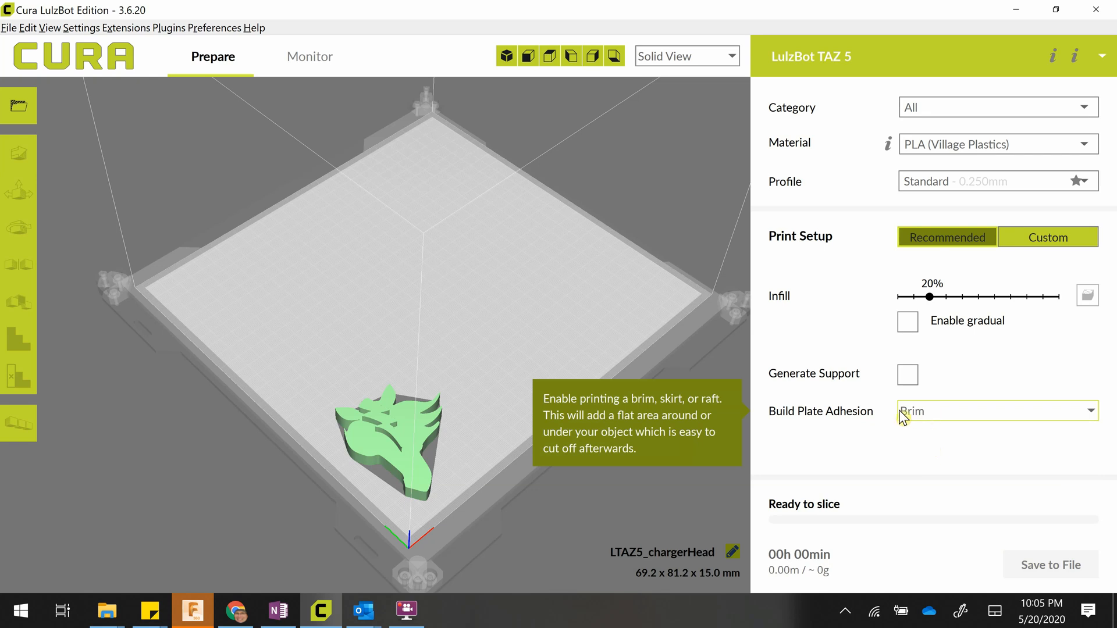
pyautogui.click(925, 412)
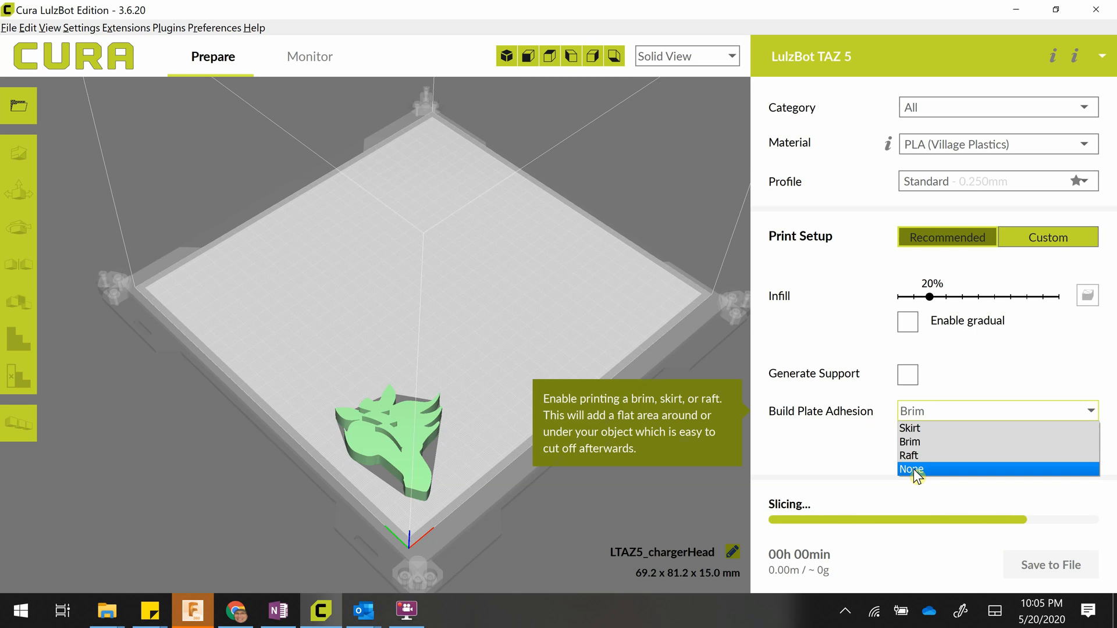
pyautogui.click(912, 431)
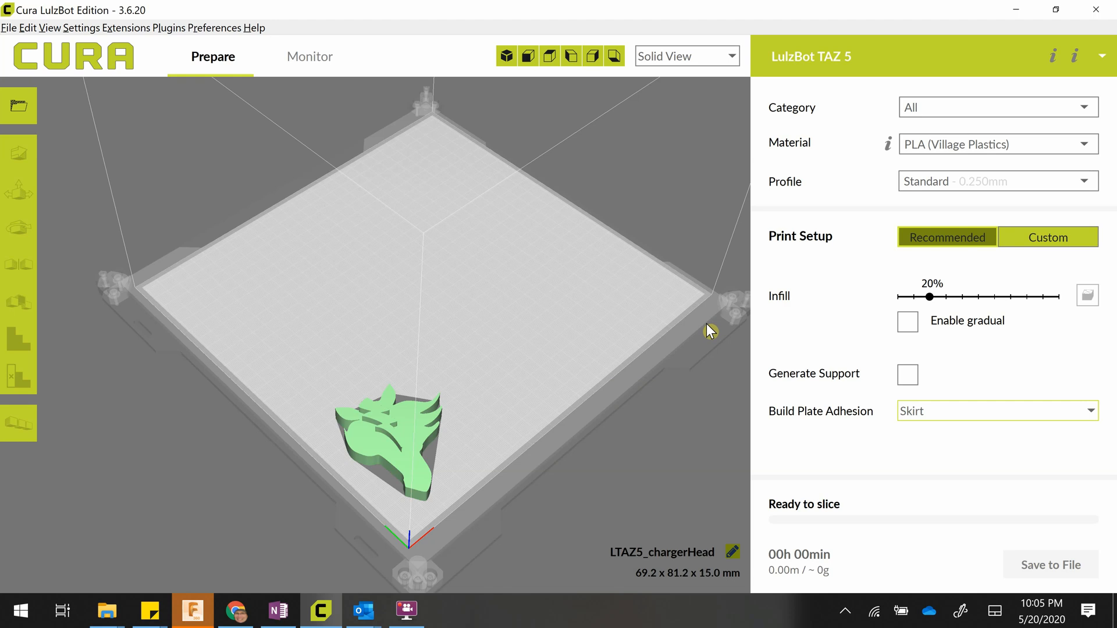
# Display the model in Layer View and hide the helpers.
pyautogui.click(673, 59)
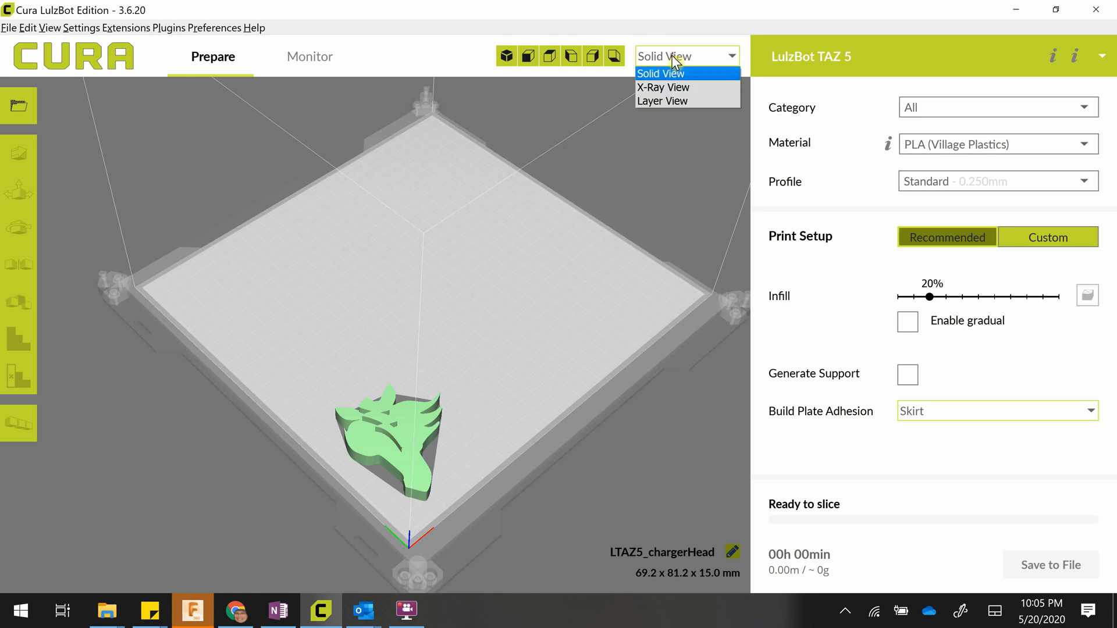
pyautogui.click(675, 108)
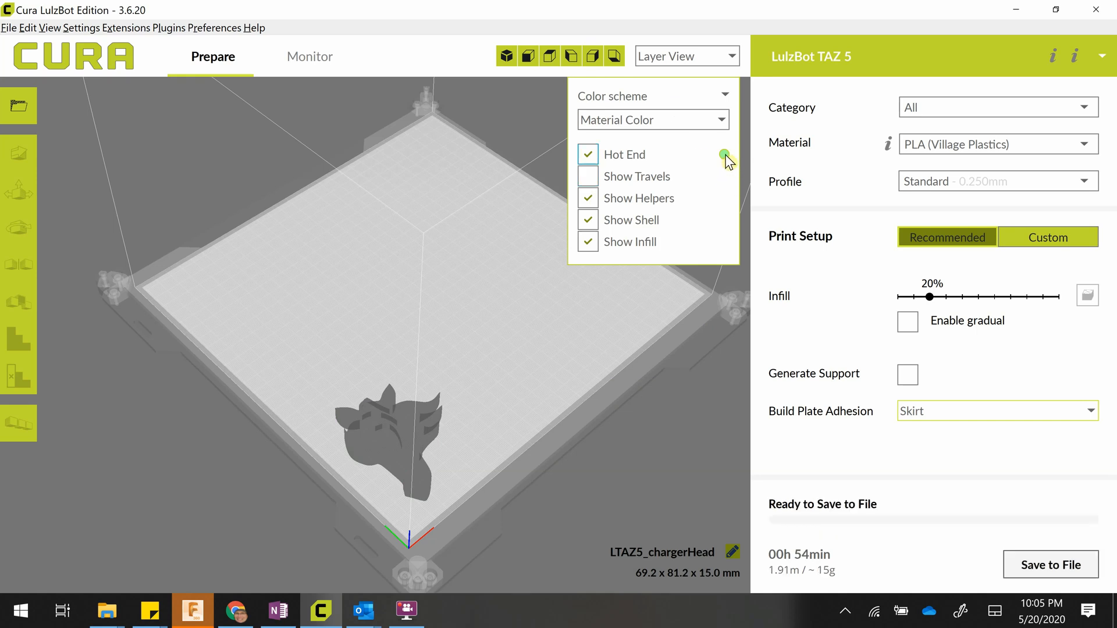
pyautogui.scroll(5, 537, 470)
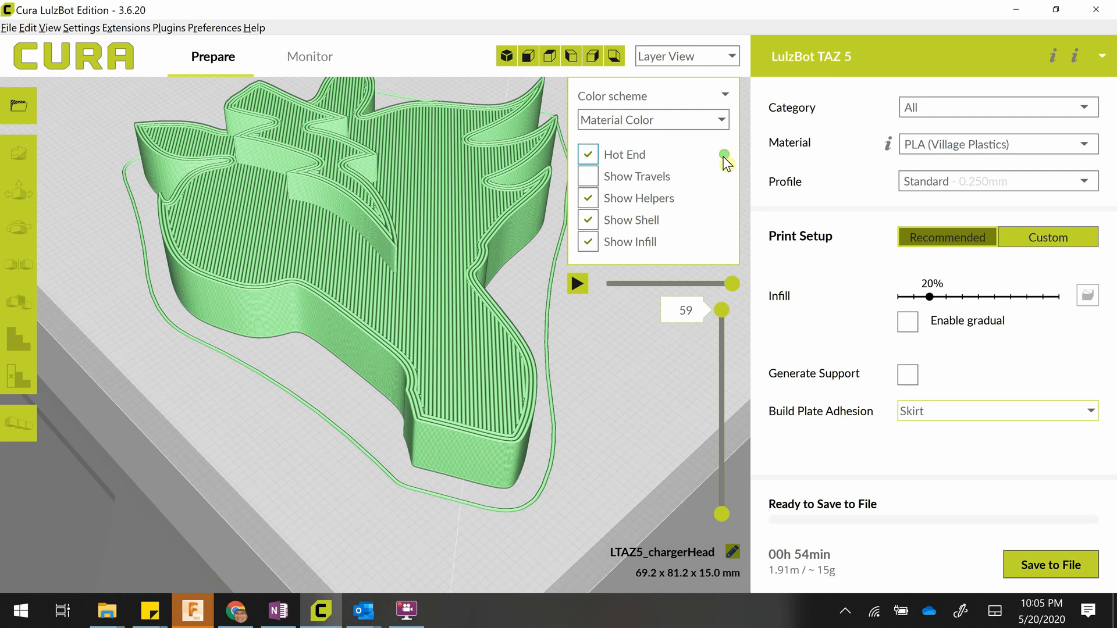
pyautogui.click(725, 96)
pyautogui.click(725, 96)
pyautogui.click(587, 199)
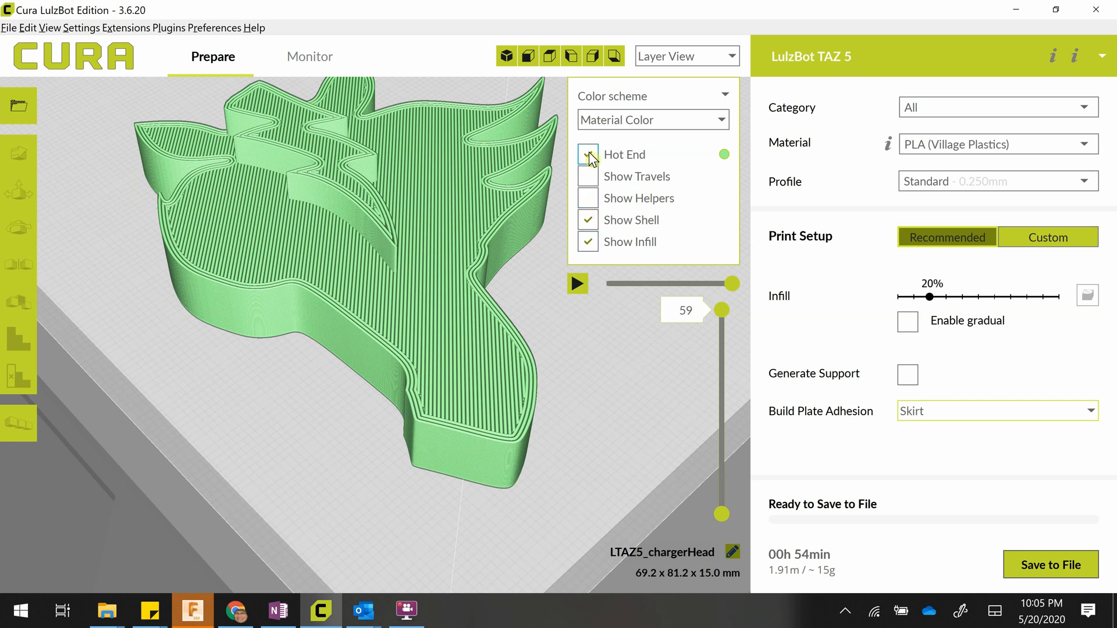
# Inspect the model's internal structure by hiding and restoring the shell and by lowering the displayed top layer to 28.
pyautogui.moveTo(722, 311); pyautogui.dragTo(725, 428)
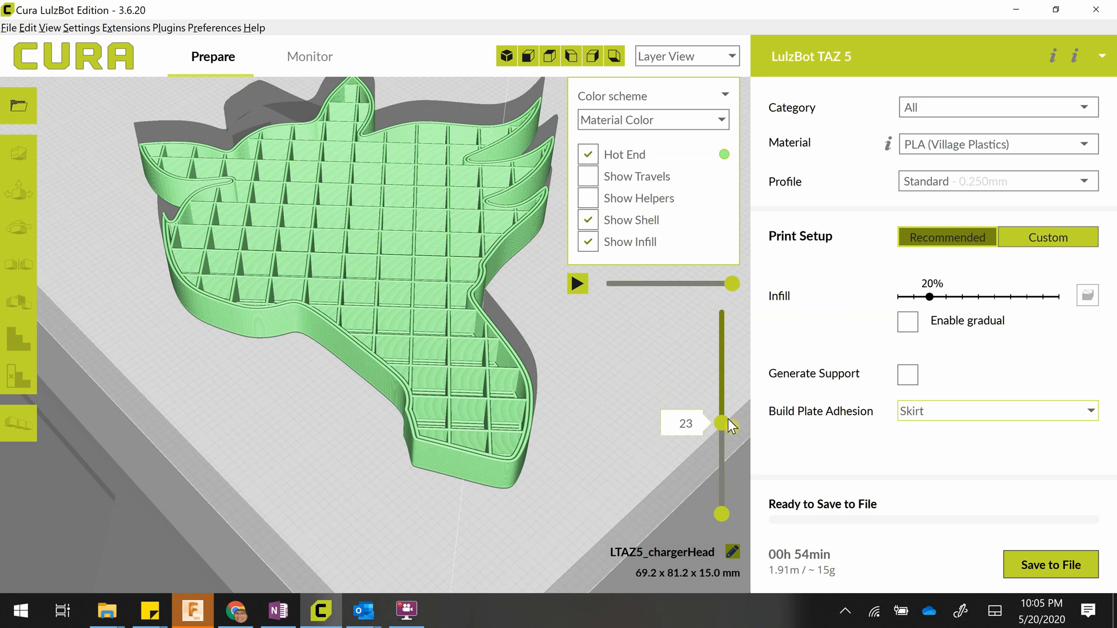
pyautogui.moveTo(719, 318); pyautogui.dragTo(718, 282)
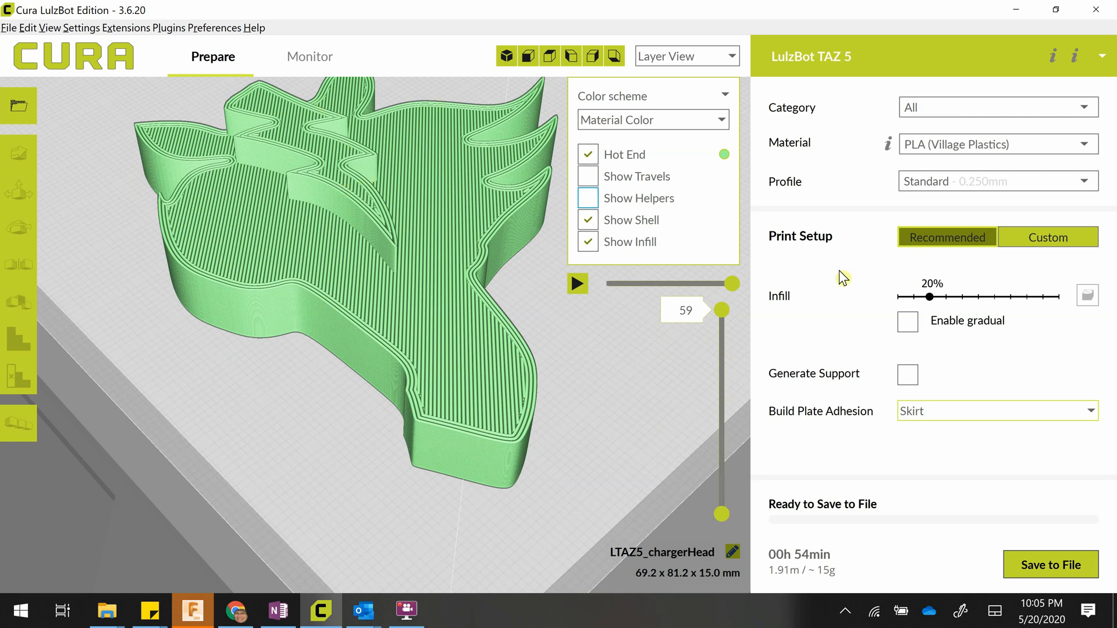
pyautogui.click(588, 220)
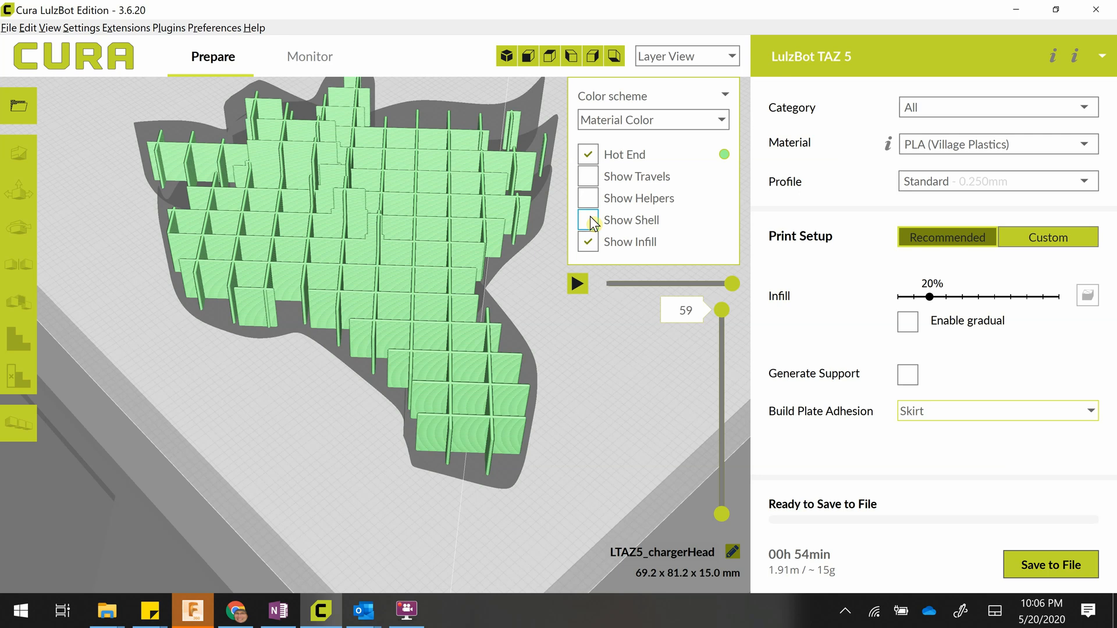
pyautogui.click(589, 220)
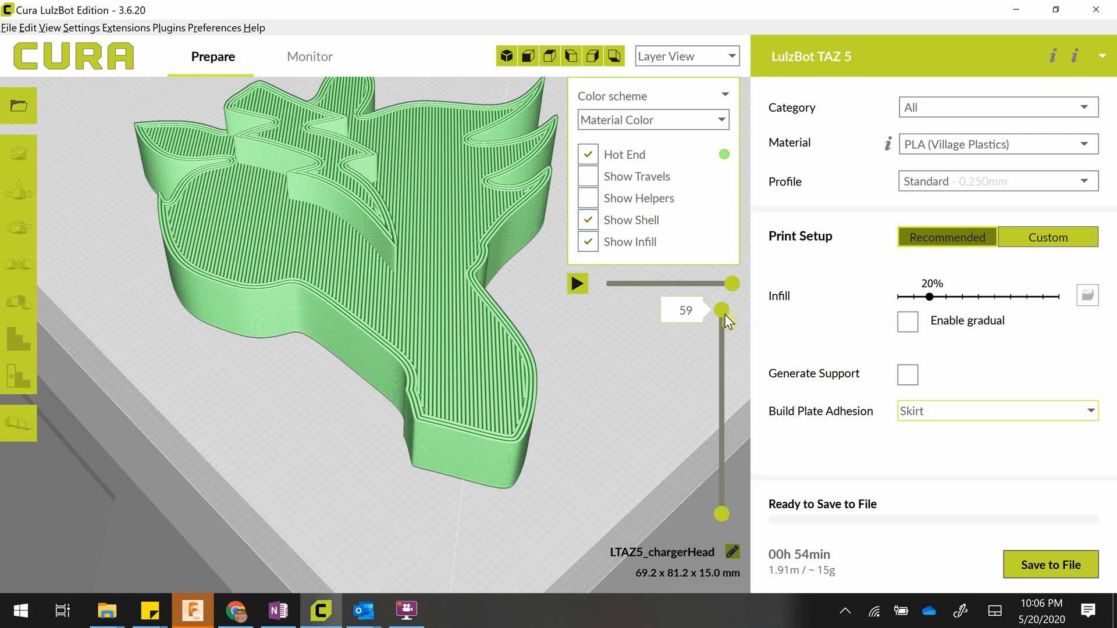
pyautogui.moveTo(721, 311); pyautogui.dragTo(718, 422)
pyautogui.moveTo(593, 383)
pyautogui.mouseDown(button='right')
pyautogui.moveTo(593, 397)
pyautogui.moveTo(592, 384)
pyautogui.mouseUp(button='right')
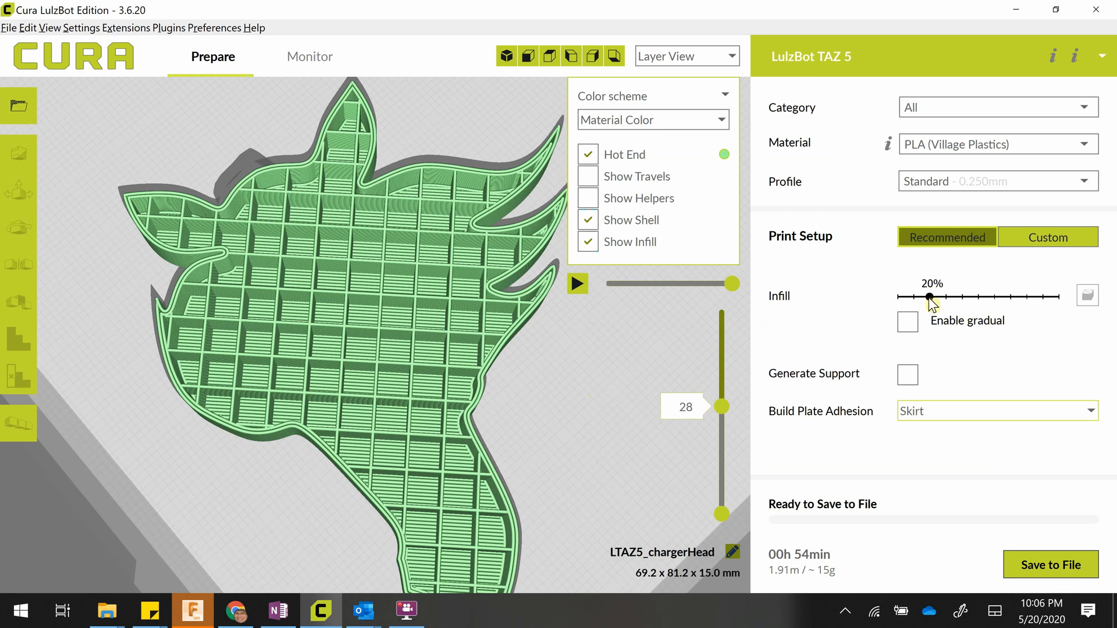
# Preview the layers with infill at 10% and return the infill to 20%.
pyautogui.moveTo(930, 297); pyautogui.dragTo(913, 297)
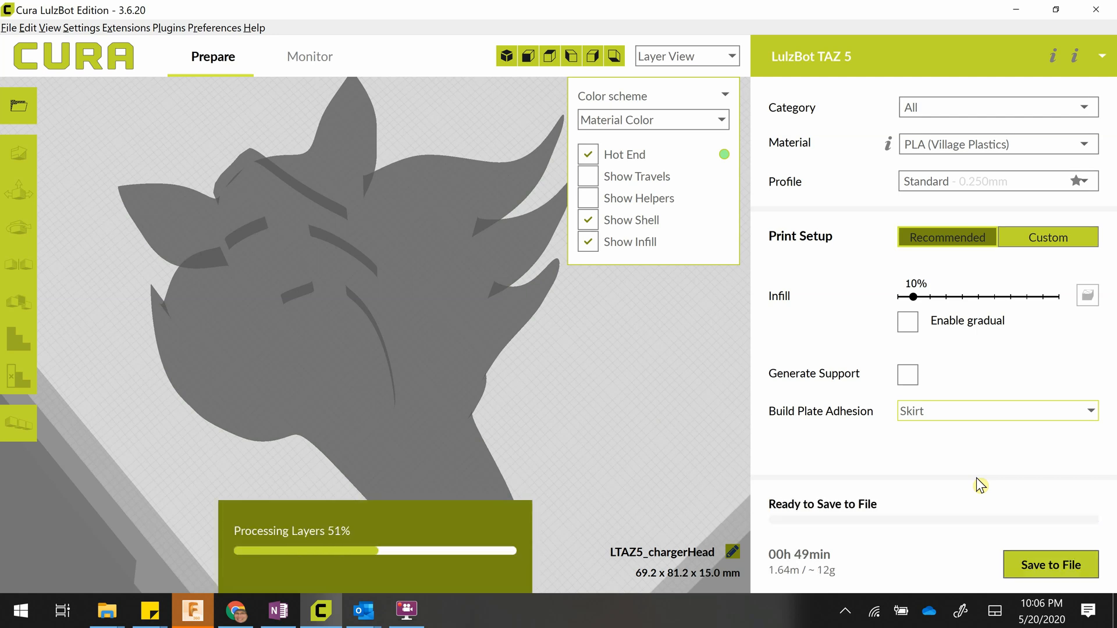
pyautogui.moveTo(812, 558)
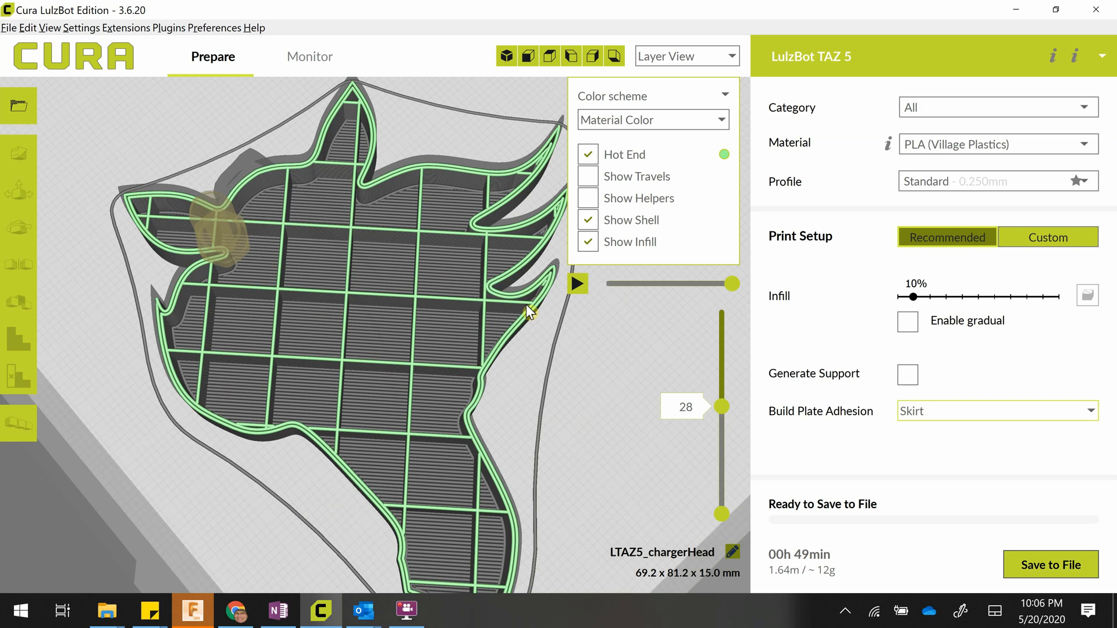
pyautogui.moveTo(912, 295); pyautogui.dragTo(929, 298)
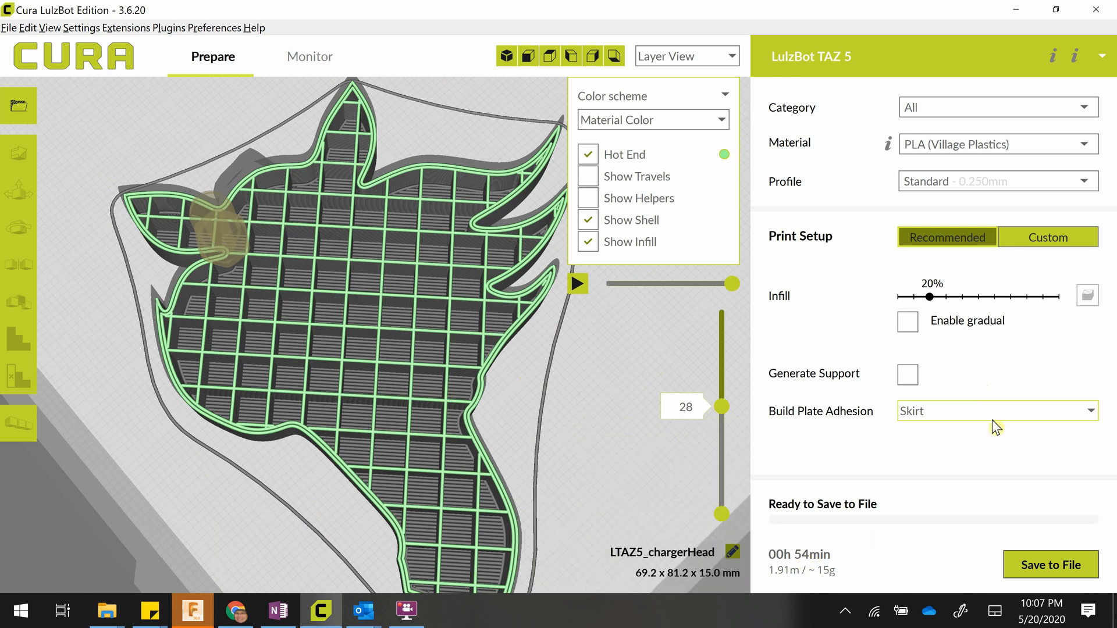
# Switch the print setup to Custom and expand the Infill settings.
pyautogui.moveTo(992, 420)
pyautogui.click(1049, 238)
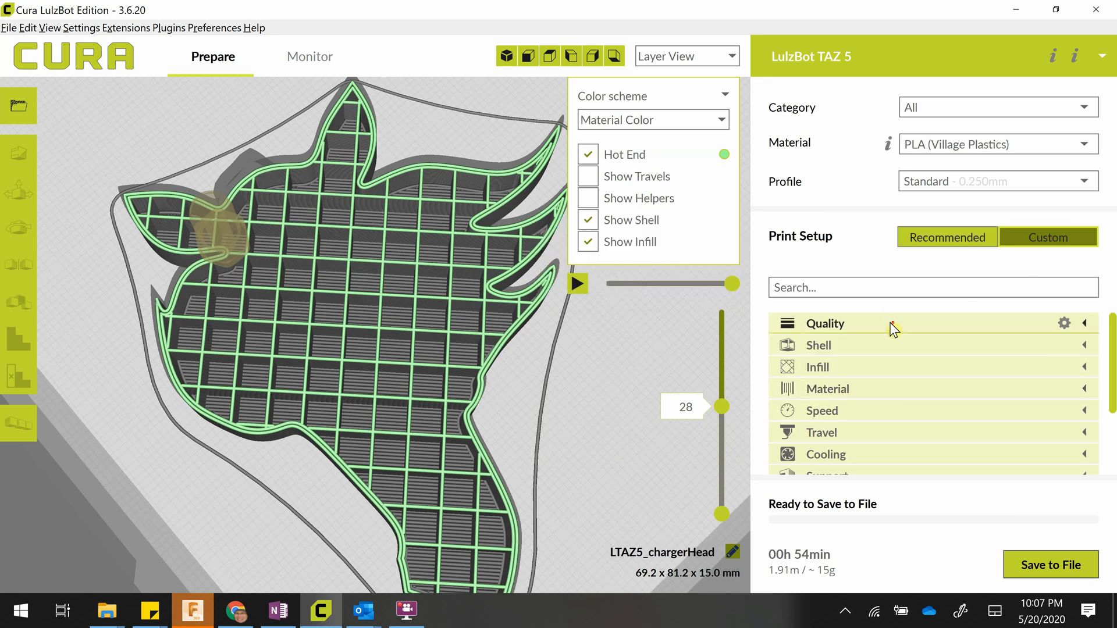
pyautogui.scroll(-4, 889, 349)
pyautogui.scroll(1, 885, 357)
pyautogui.scroll(-1, 882, 395)
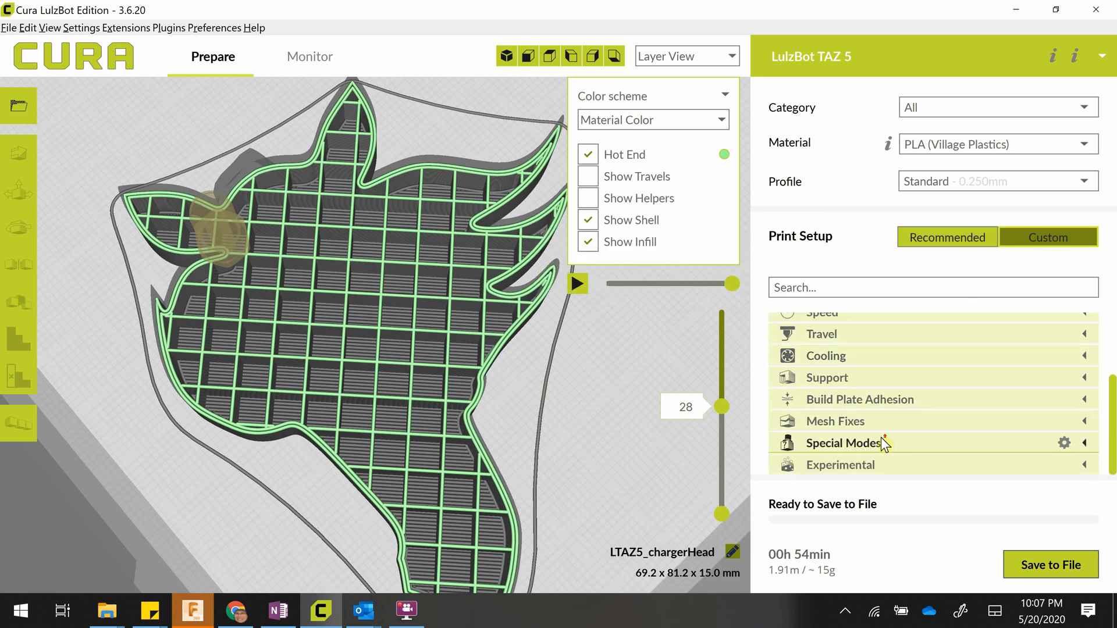
pyautogui.scroll(4, 872, 439)
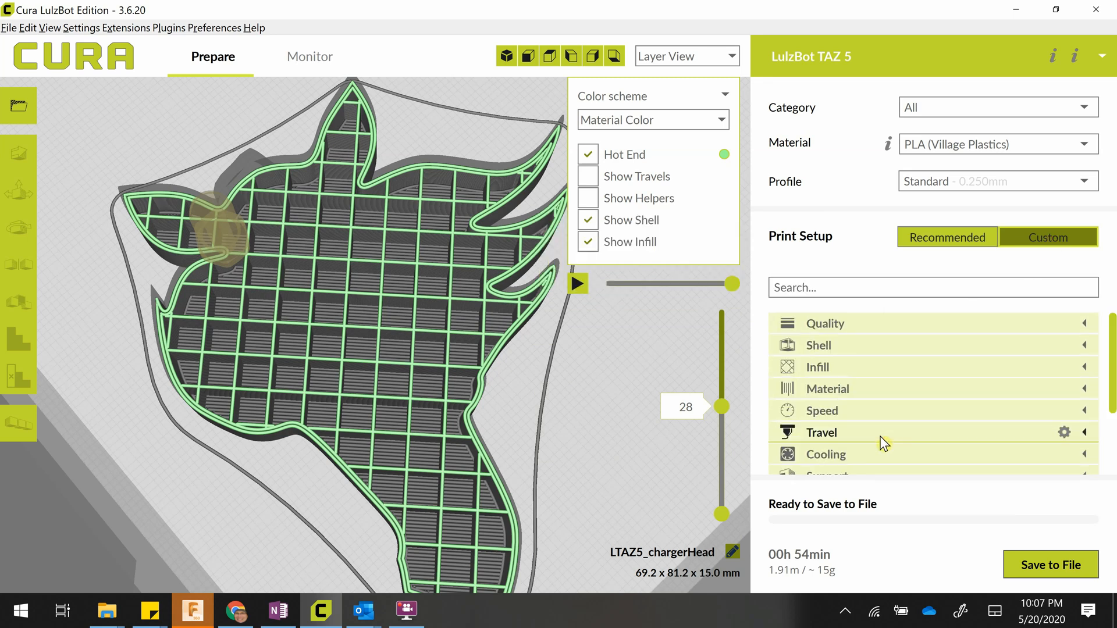
pyautogui.click(843, 365)
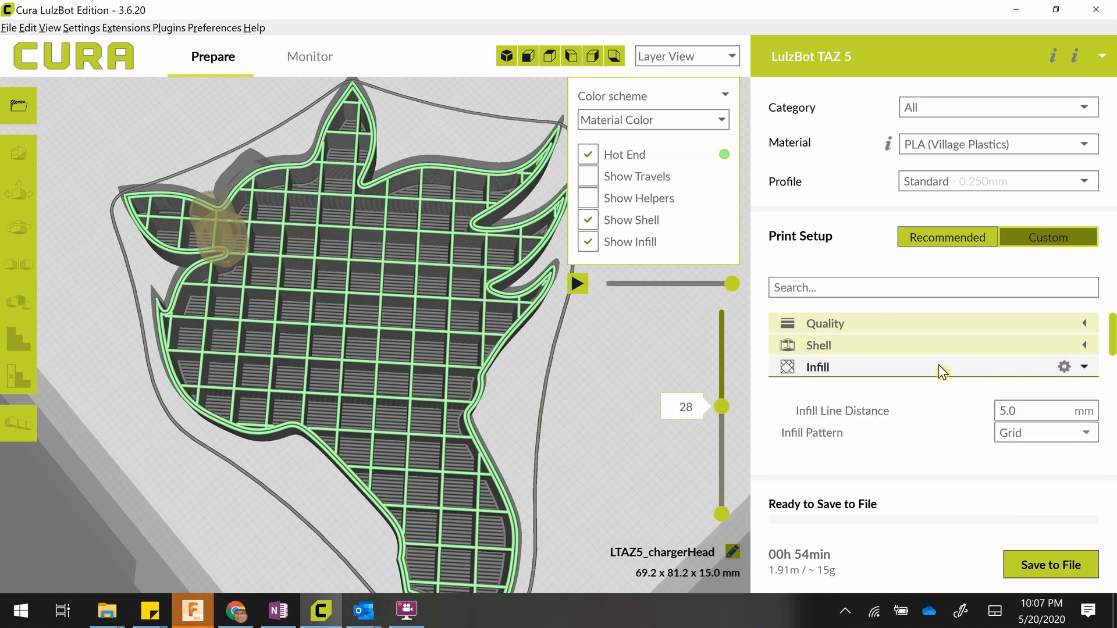
pyautogui.scroll(-1, 938, 352)
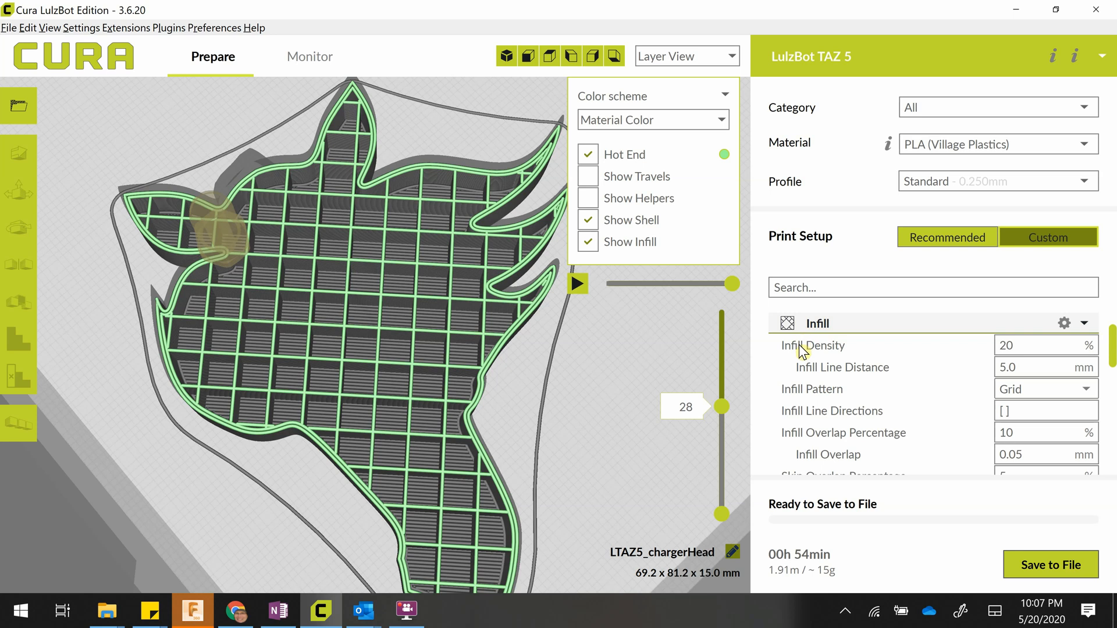
# Set the infill density to 18%.
pyautogui.doubleClick(1007, 345)
pyautogui.write('18')
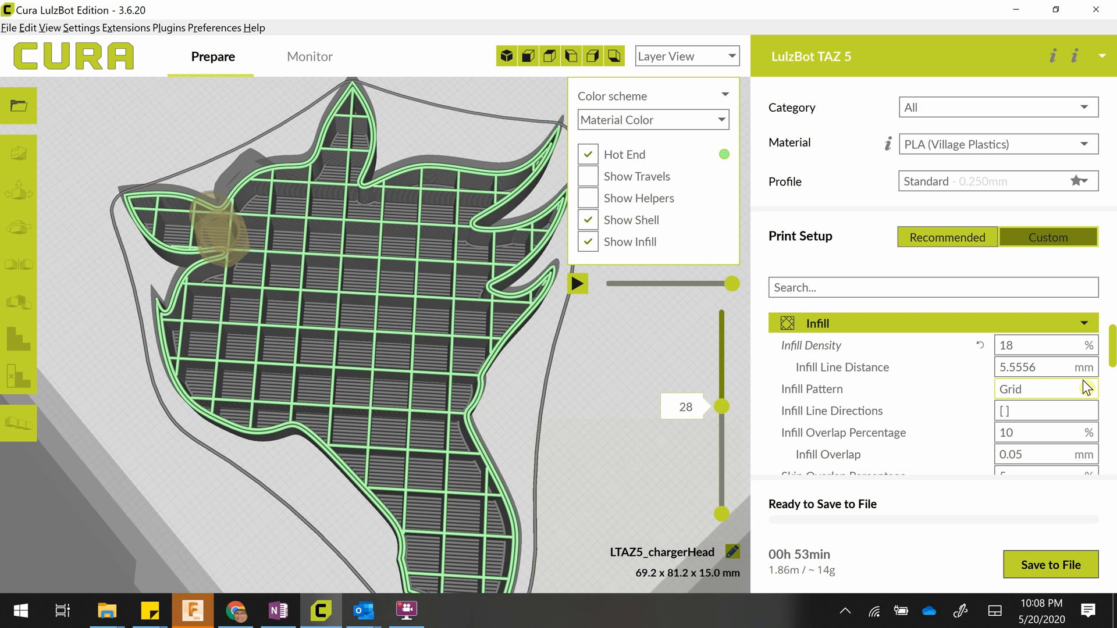
# Set the infill density to 45%.
pyautogui.moveTo(1024, 345)
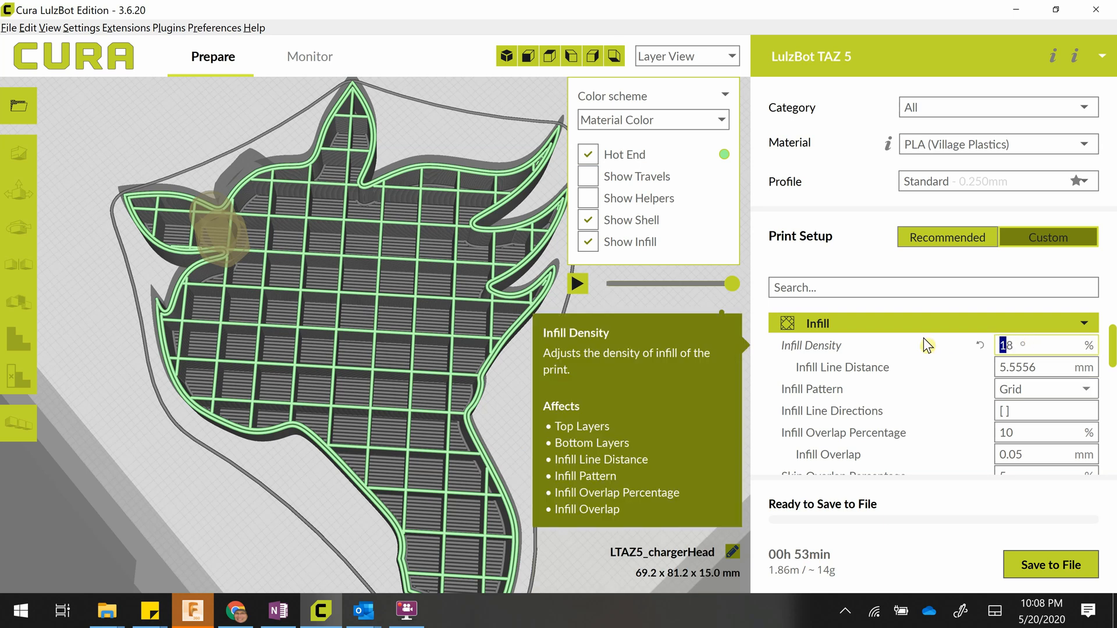
pyautogui.doubleClick(1039, 339)
pyautogui.write('45')
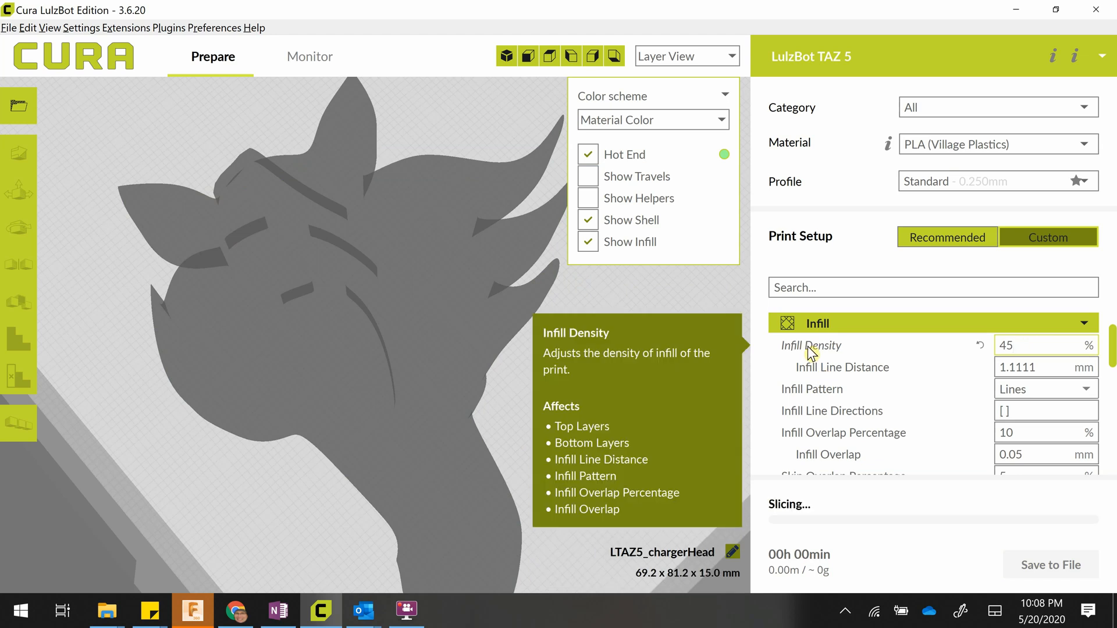
pyautogui.moveTo(874, 374)
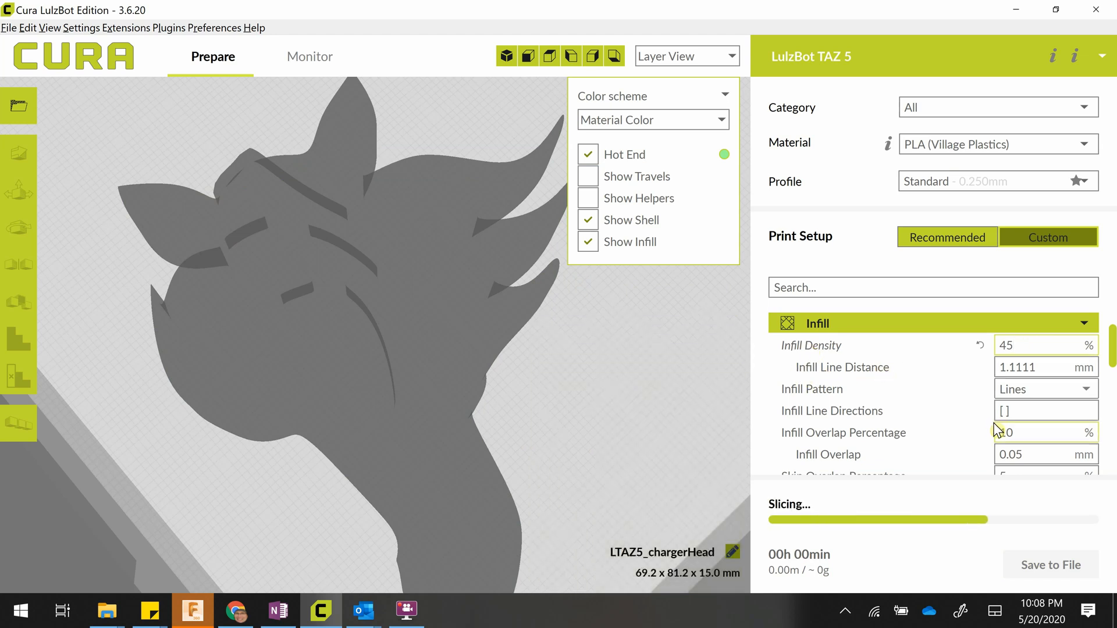
pyautogui.moveTo(997, 431)
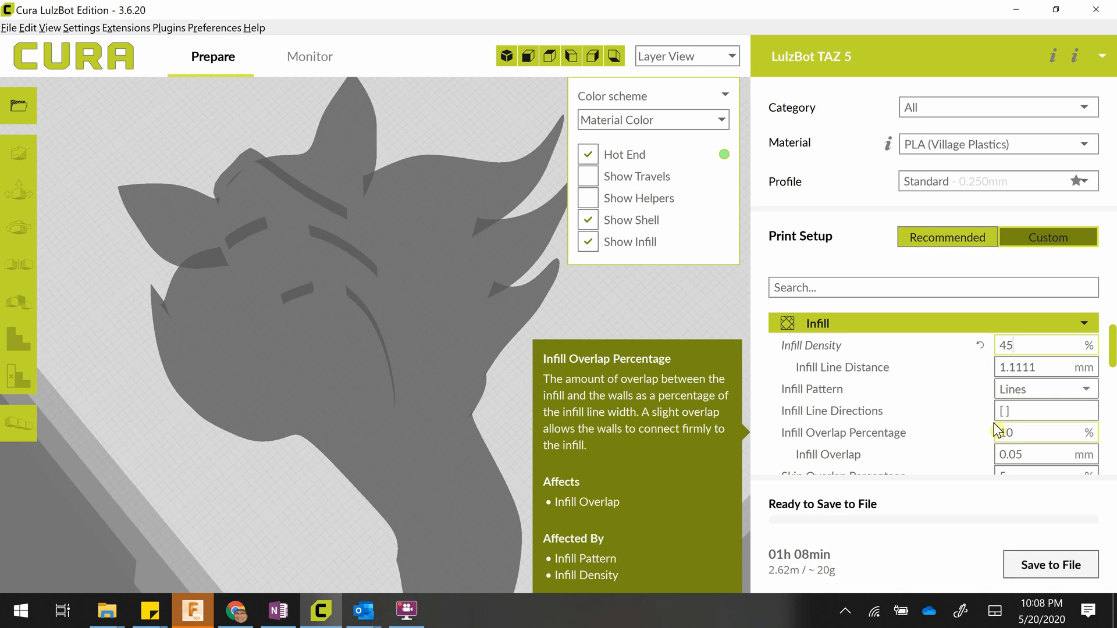
# Set the infill pattern to Grid and let the model re-slice.
pyautogui.moveTo(837, 349)
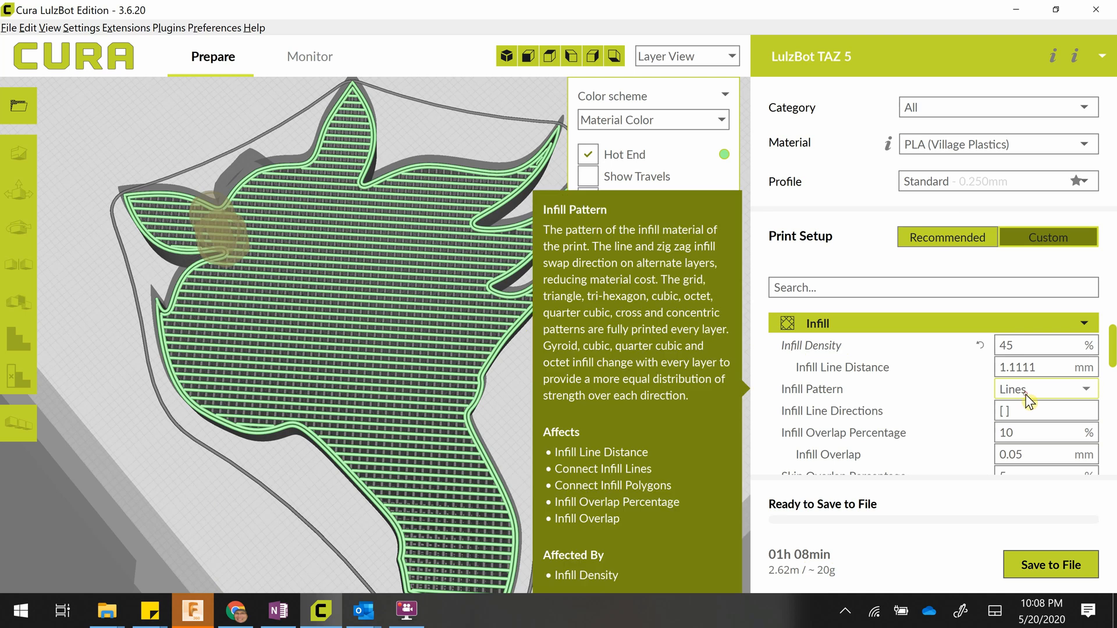
pyautogui.click(1025, 395)
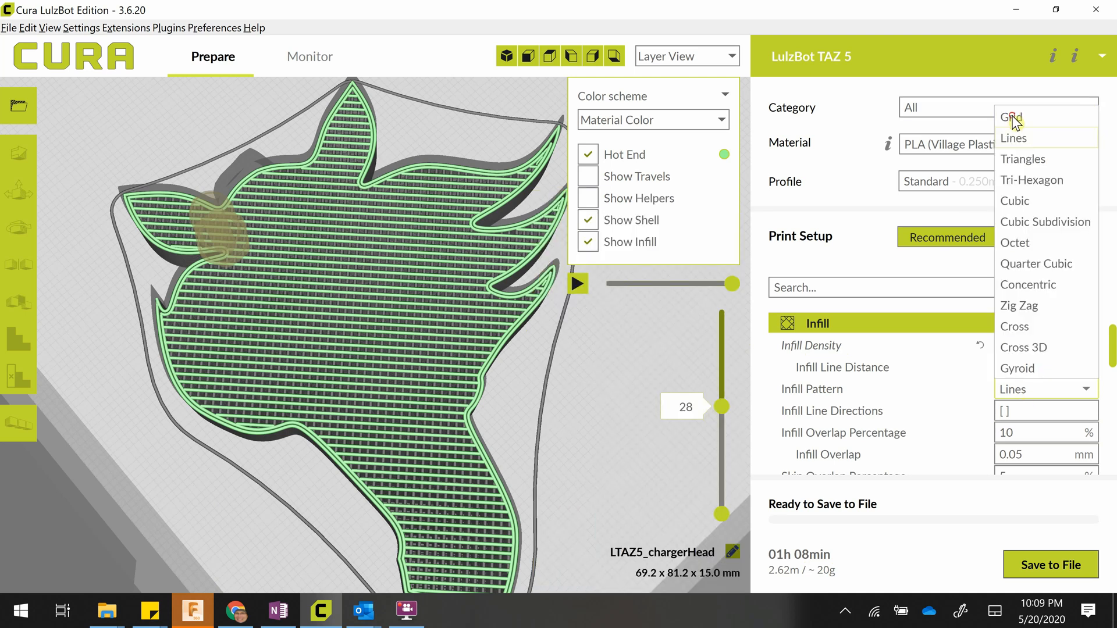
pyautogui.click(1012, 119)
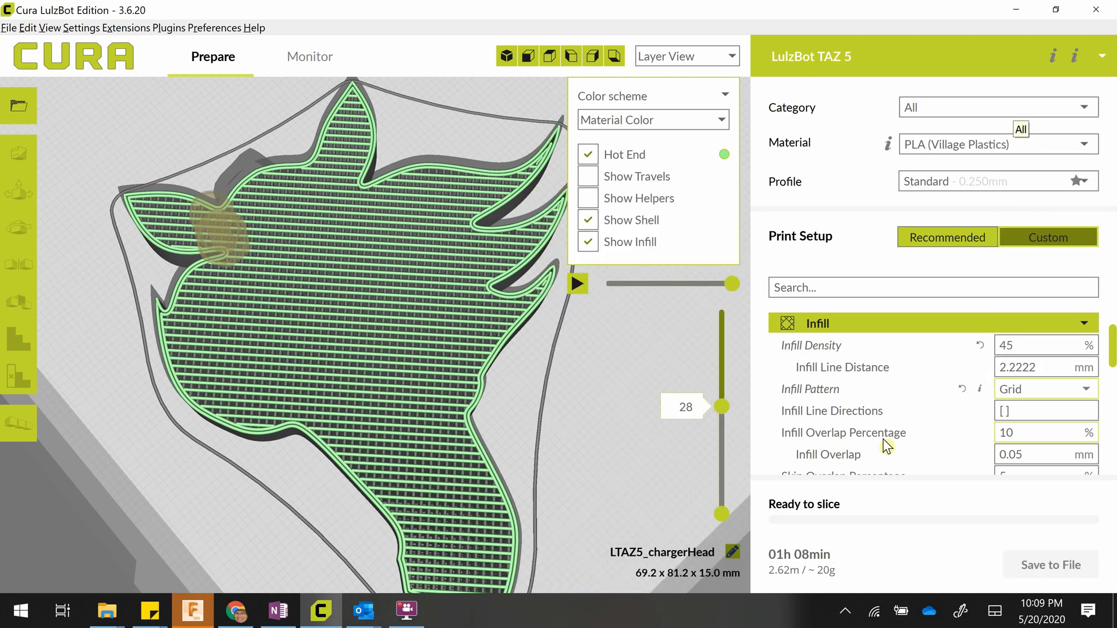
pyautogui.moveTo(888, 437)
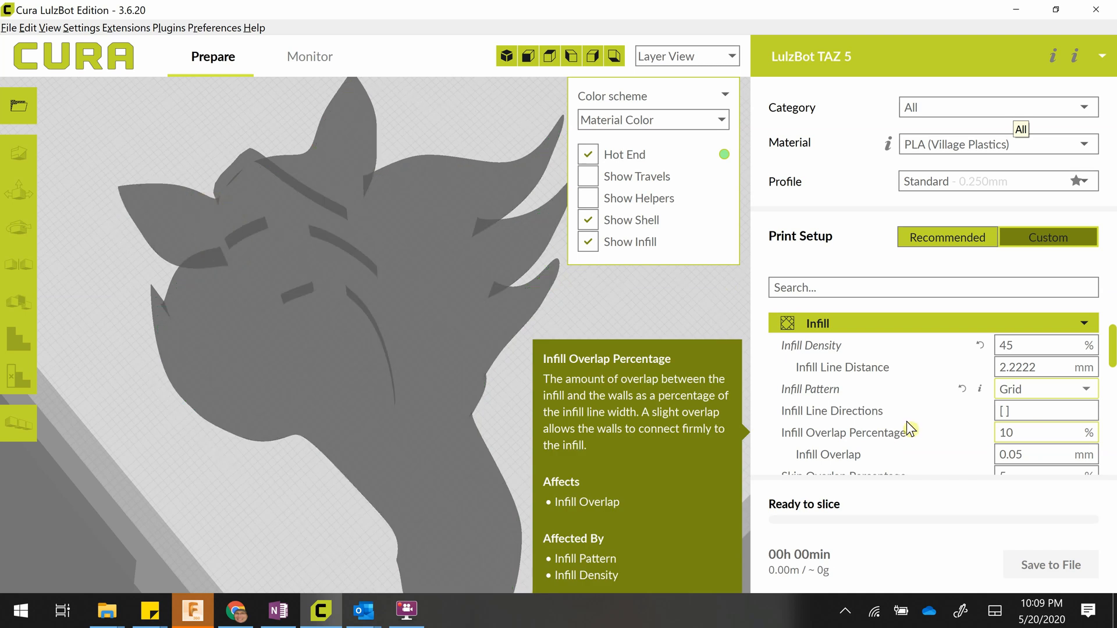
pyautogui.moveTo(862, 454)
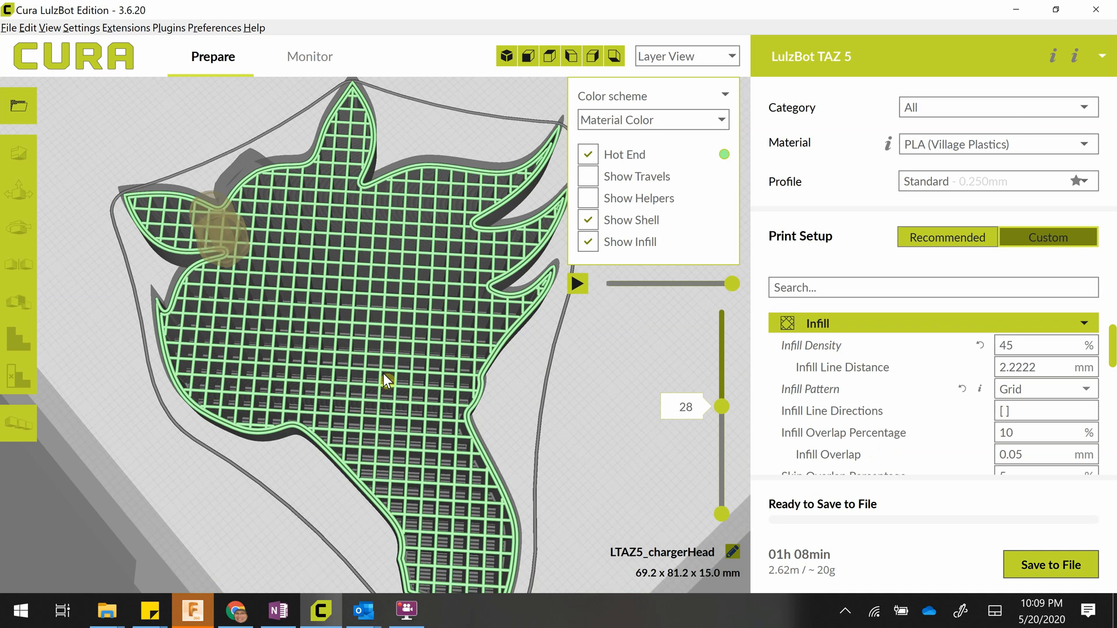
# Set the infill pattern to Gyroid and let the model re-slice.
pyautogui.click(1028, 386)
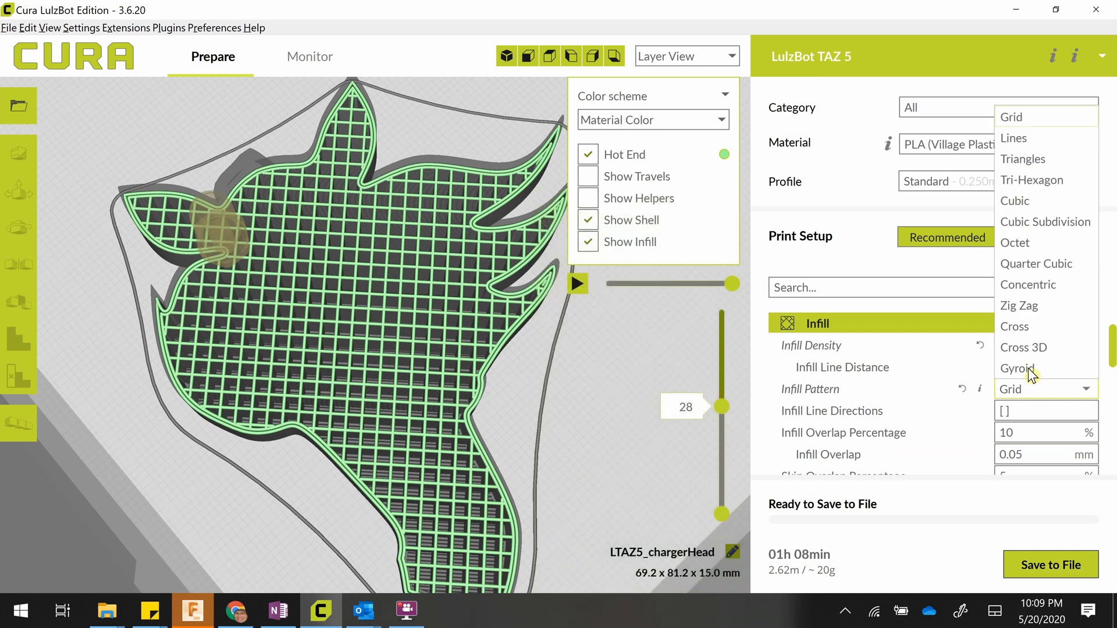
pyautogui.click(1028, 368)
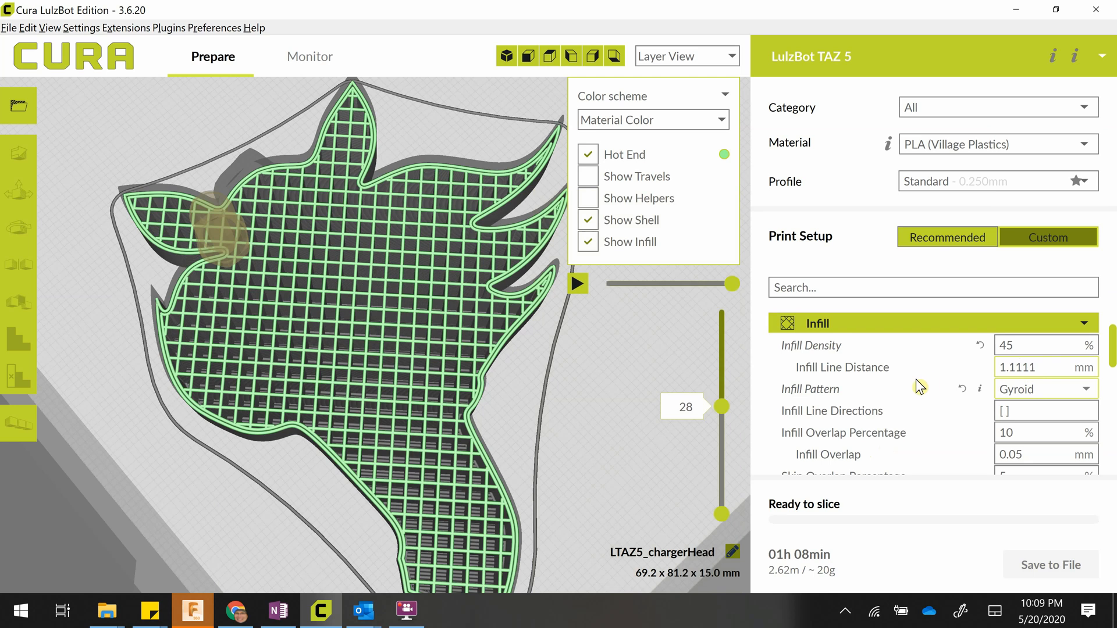
pyautogui.moveTo(920, 387)
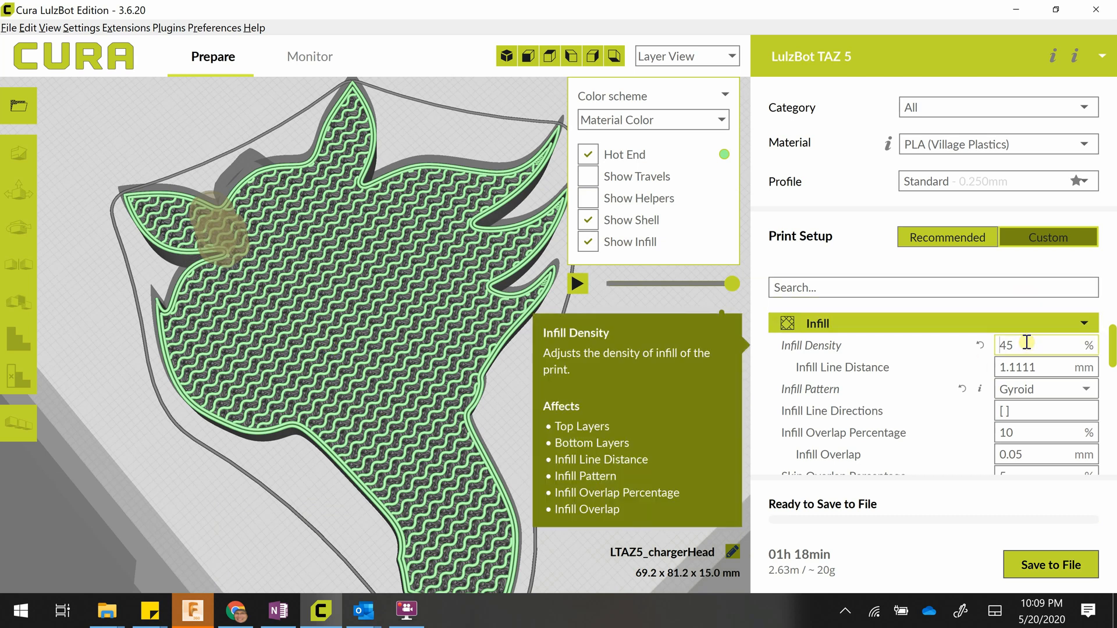
# Set the infill density of the Gyroid infill to 20%.
pyautogui.moveTo(1027, 343); pyautogui.dragTo(996, 345)
pyautogui.write('2')
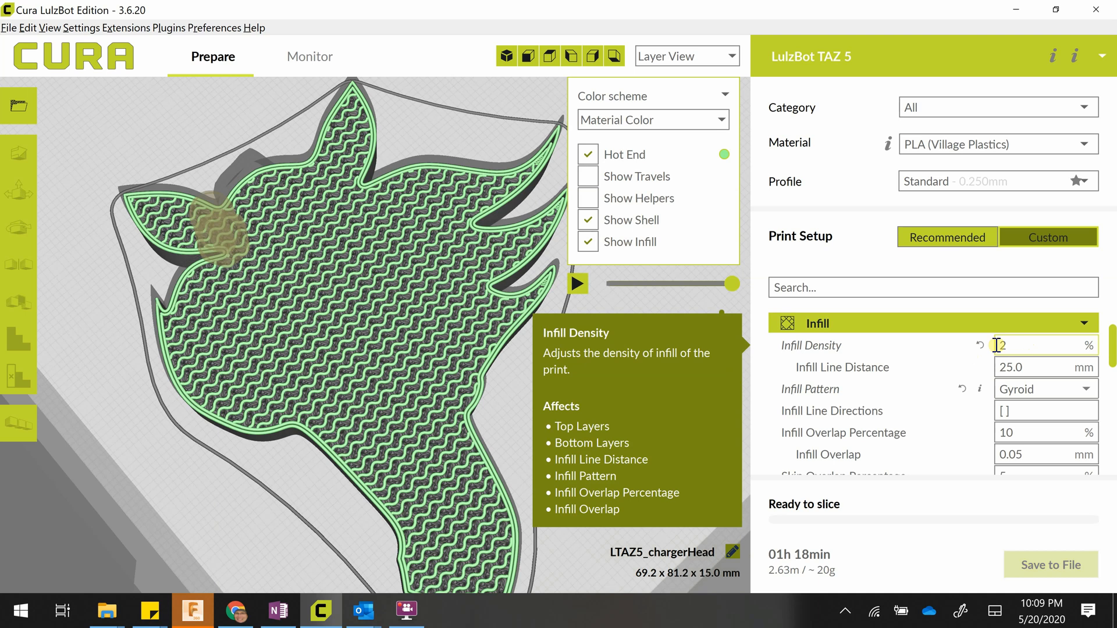
pyautogui.write('0')
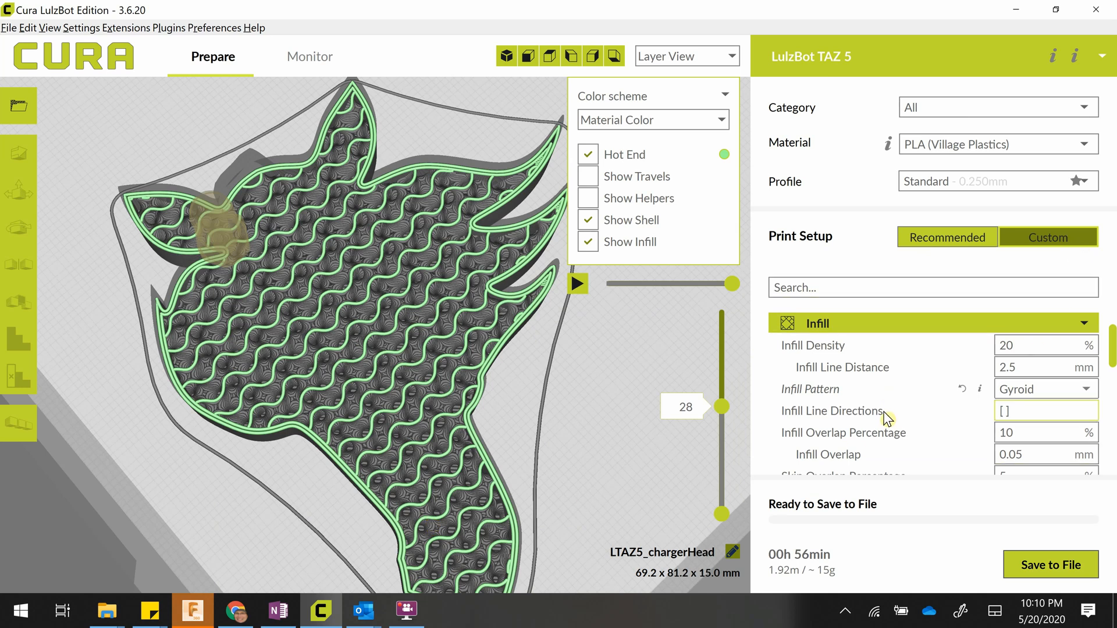
# Look through the remaining infill settings, such as overlap, layer thickness and gradual infill steps.
pyautogui.scroll(-1, 905, 389)
pyautogui.scroll(-1, 873, 388)
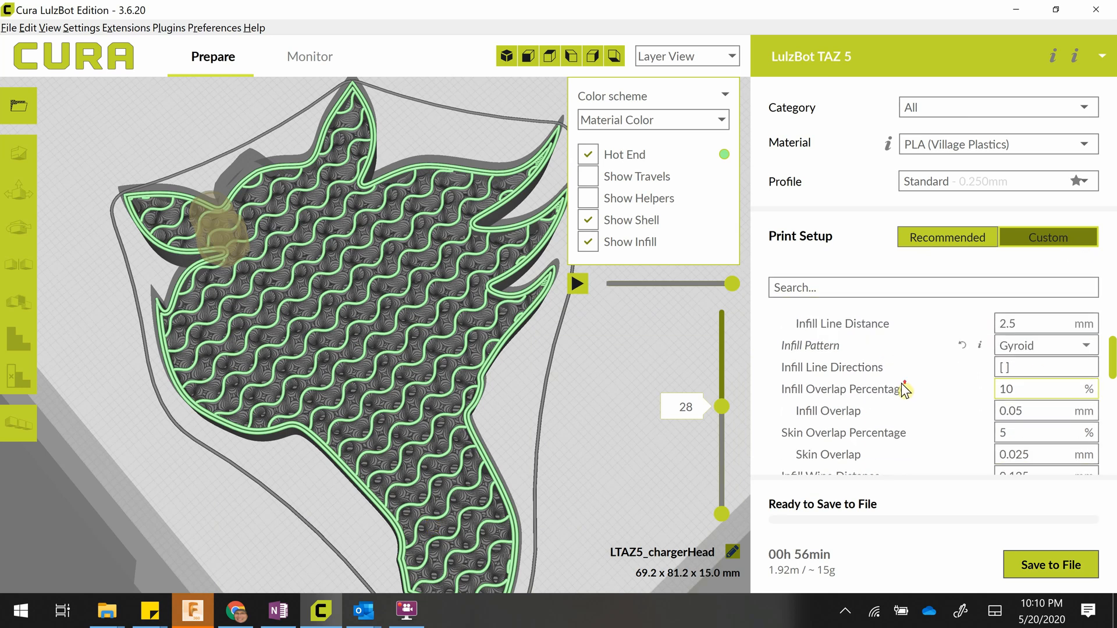
pyautogui.scroll(2, 849, 366)
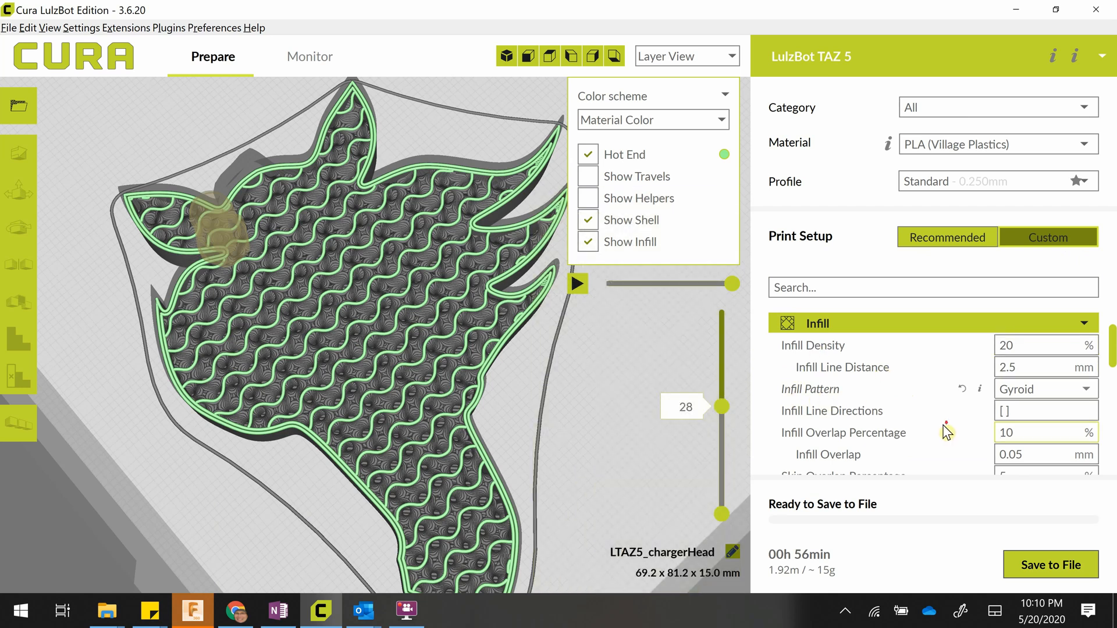
pyautogui.scroll(-2, 945, 429)
pyautogui.scroll(-1, 833, 417)
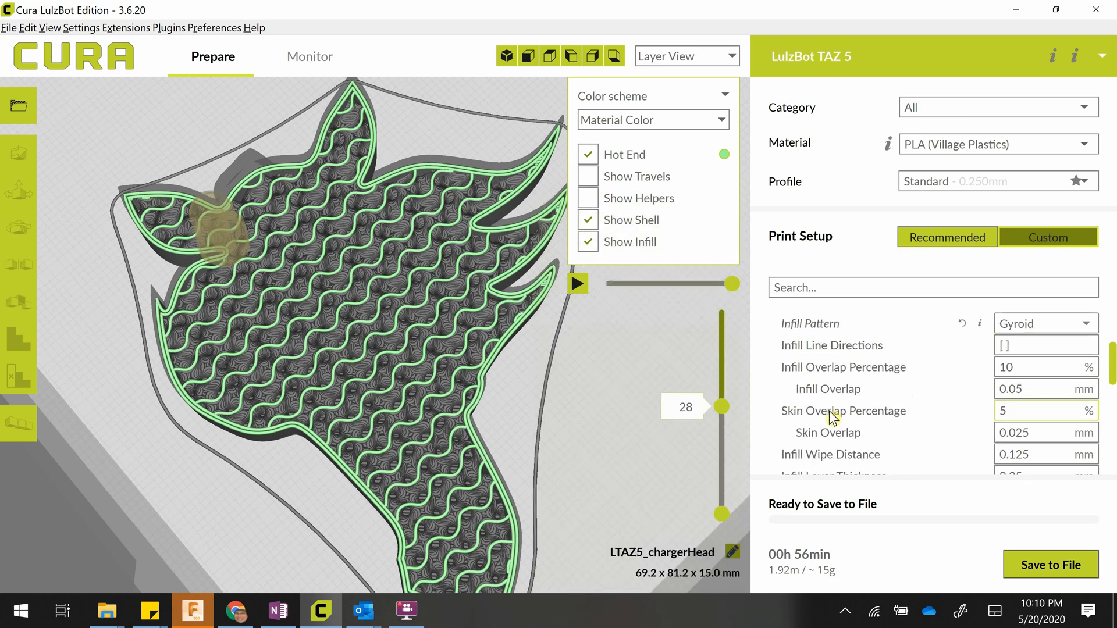
pyautogui.scroll(-6, 833, 417)
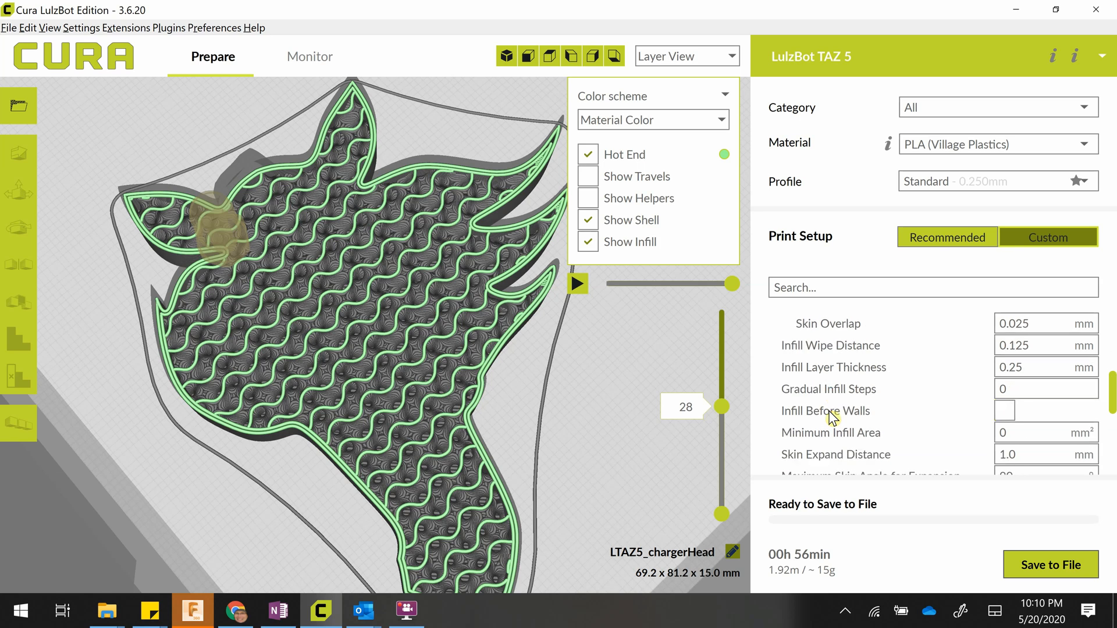
pyautogui.scroll(10, 803, 418)
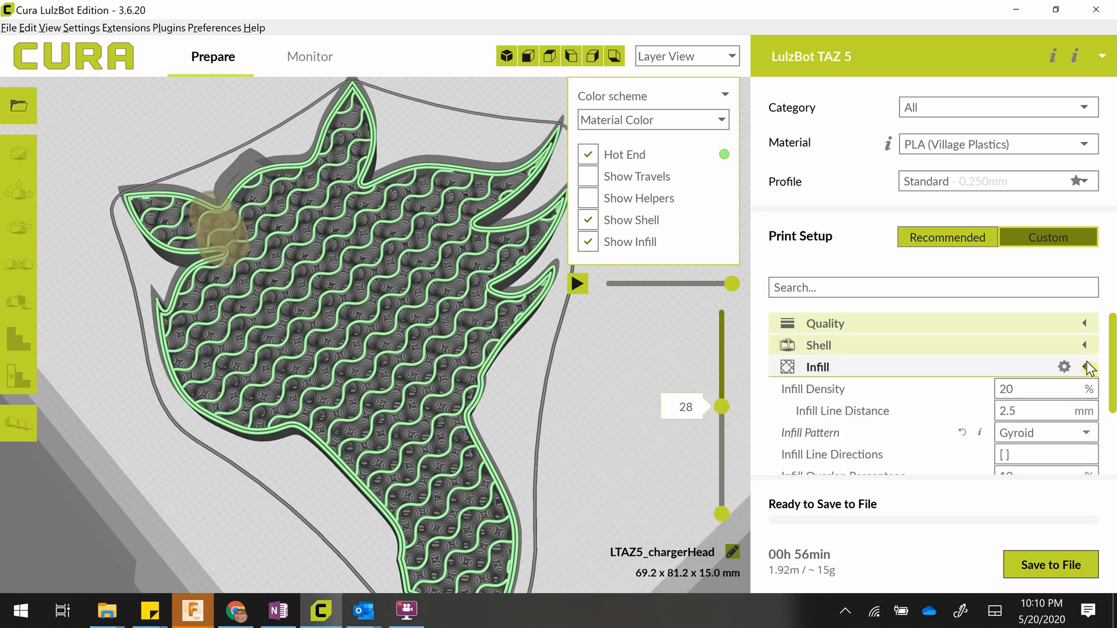
# Collapse the Infill settings and expand the Quality settings to reach the layer height.
pyautogui.click(1086, 366)
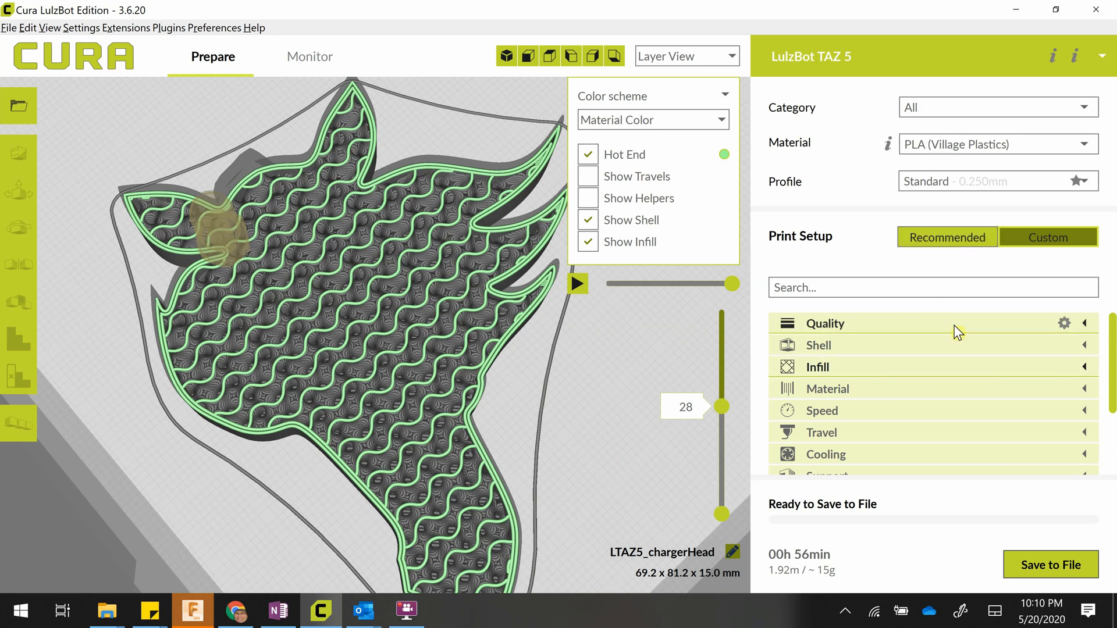
pyautogui.click(1085, 325)
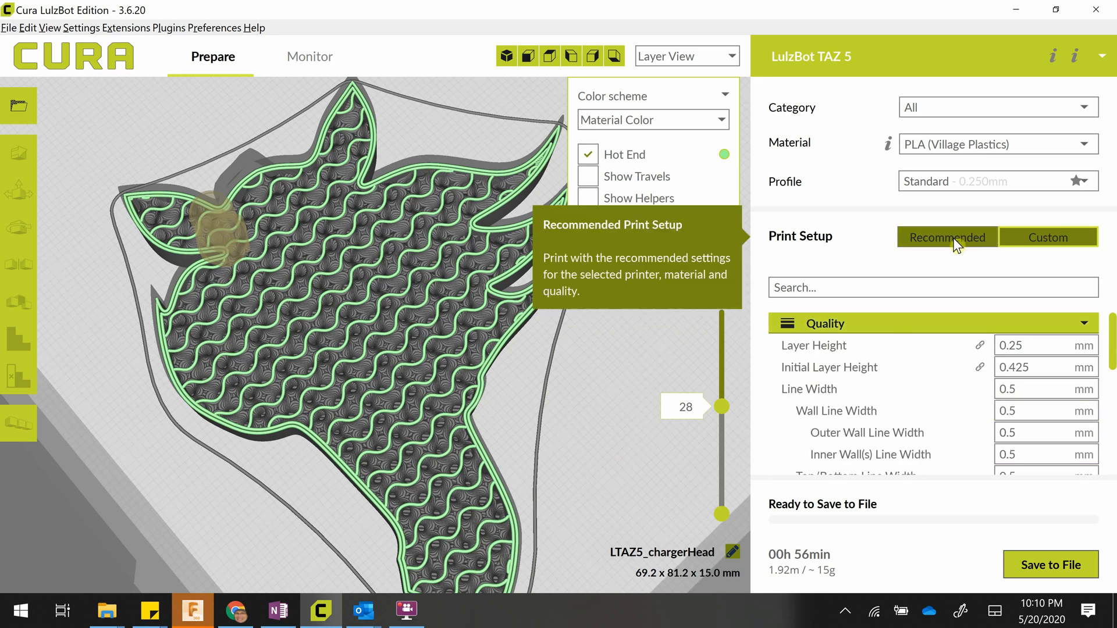
pyautogui.moveTo(924, 365)
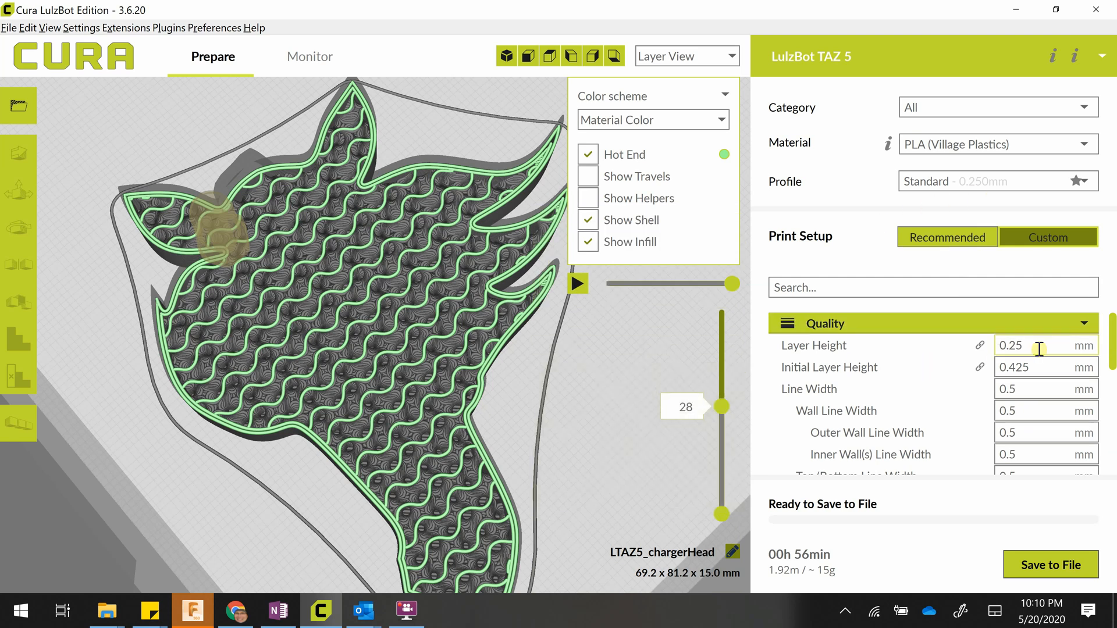
pyautogui.moveTo(1035, 344)
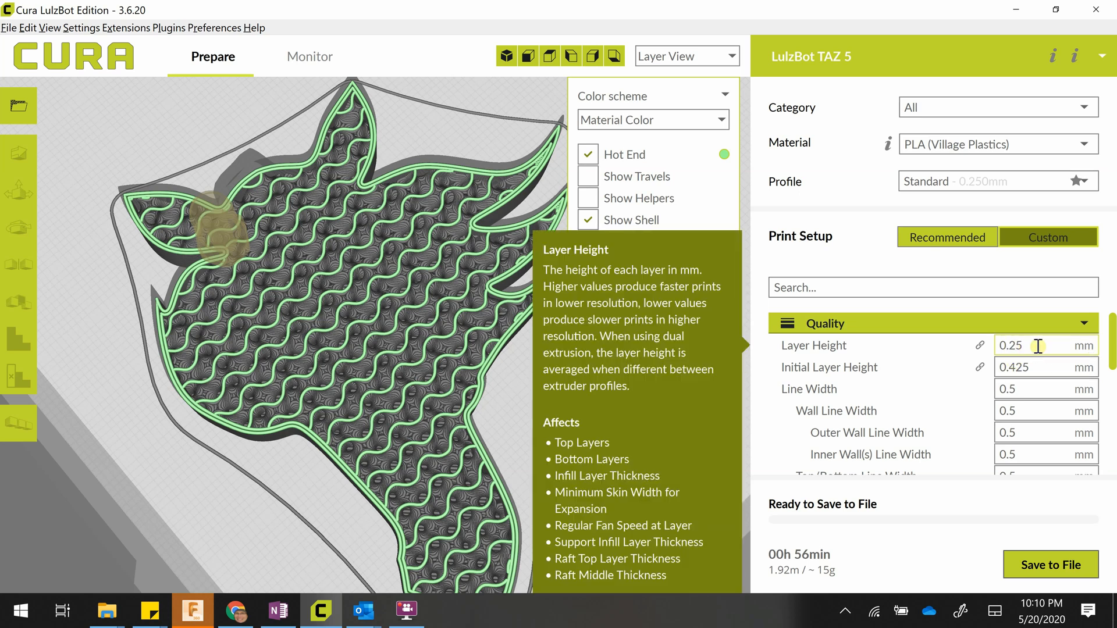
# Check the layer heights offered by the available print profiles without changing the profile.
pyautogui.click(936, 186)
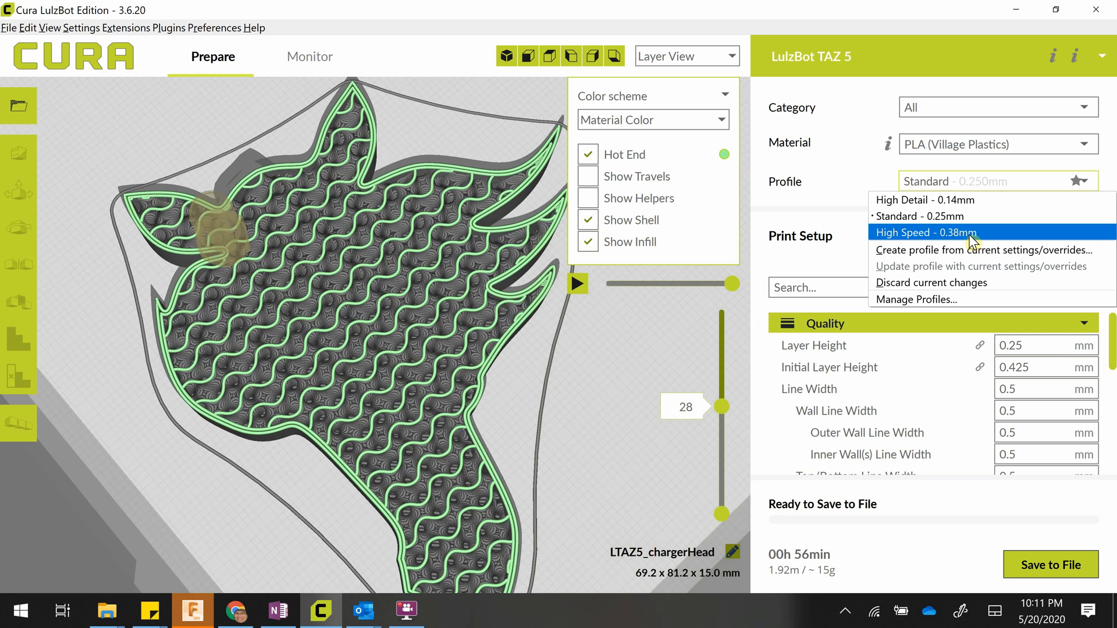
pyautogui.click(865, 173)
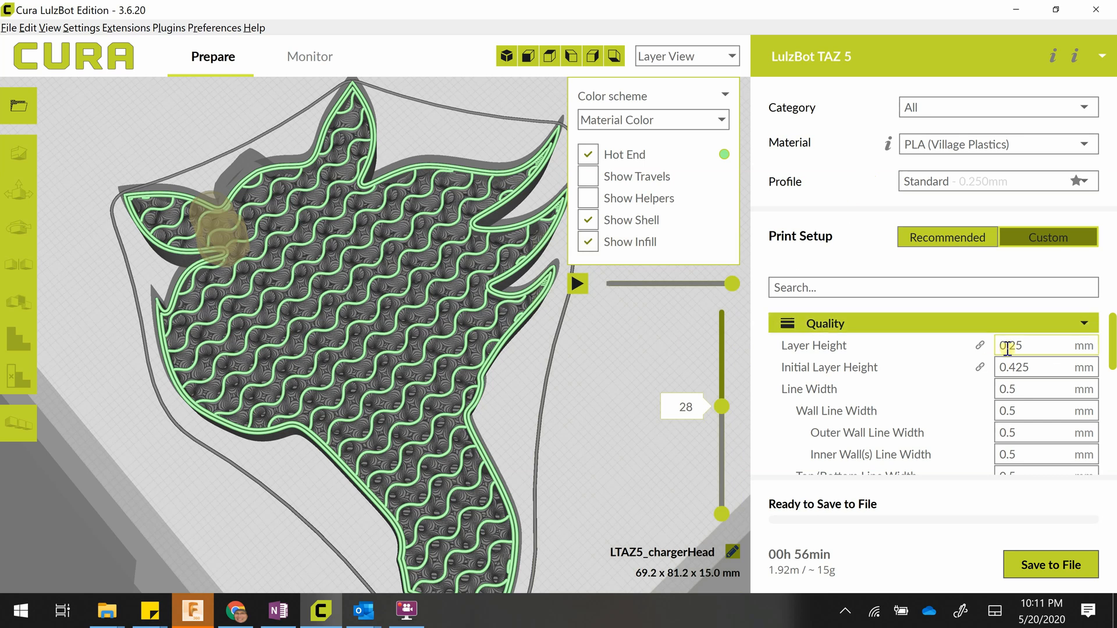
# Set the layer height to 0.3 mm in the Quality settings.
pyautogui.moveTo(1007, 347)
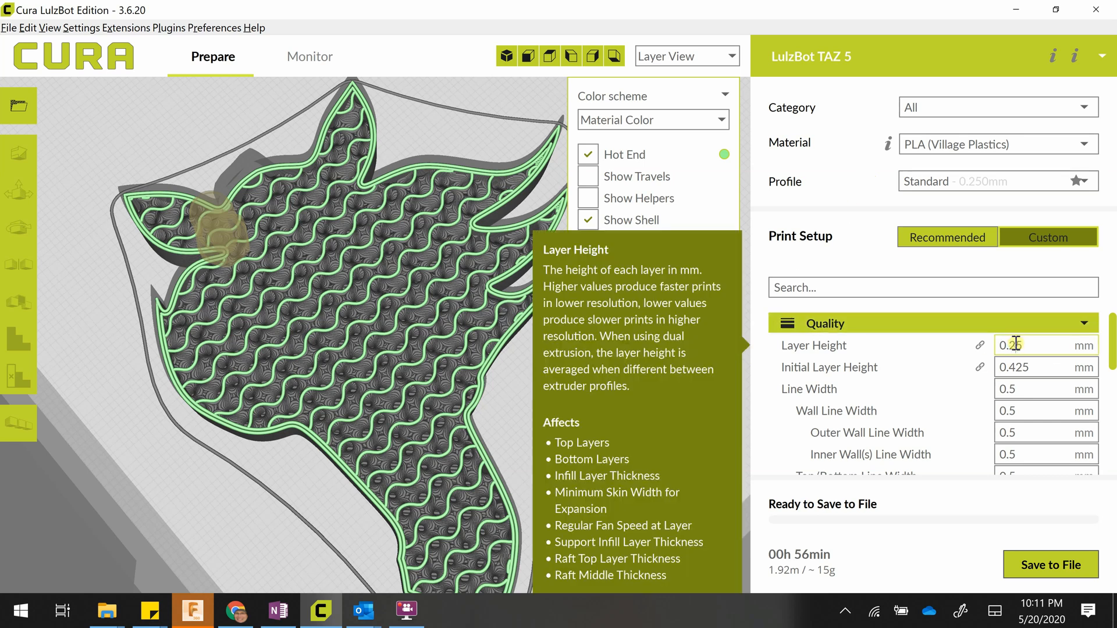
pyautogui.moveTo(1012, 345); pyautogui.dragTo(1023, 345)
pyautogui.write('3')
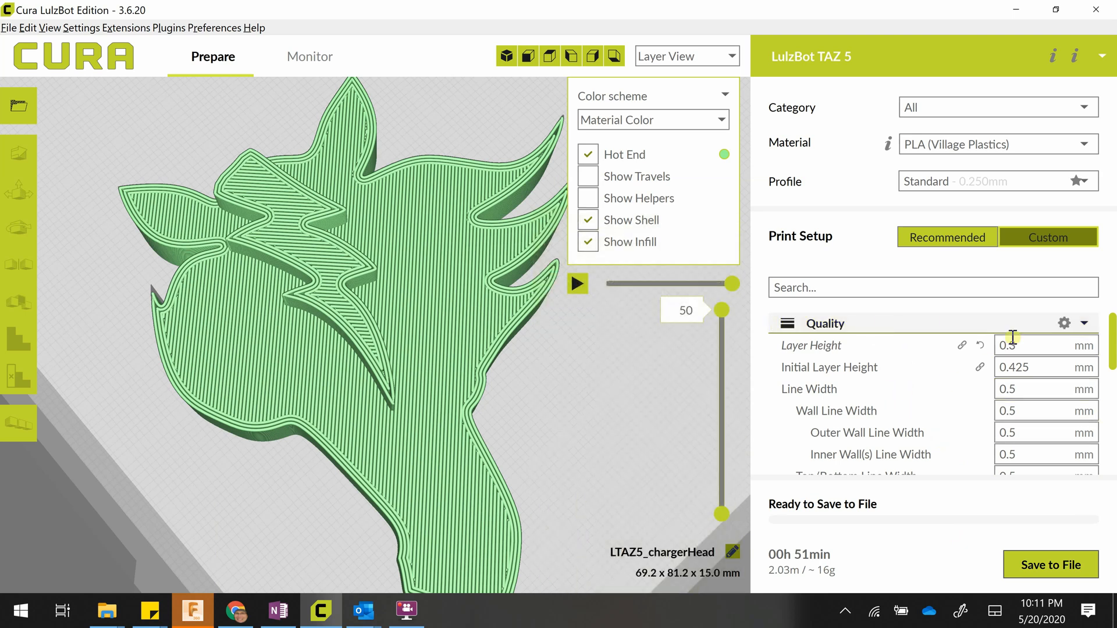
# Examine the line width settings under Quality and the wall thickness settings under Shell, collapsing Shell again.
pyautogui.moveTo(1043, 344)
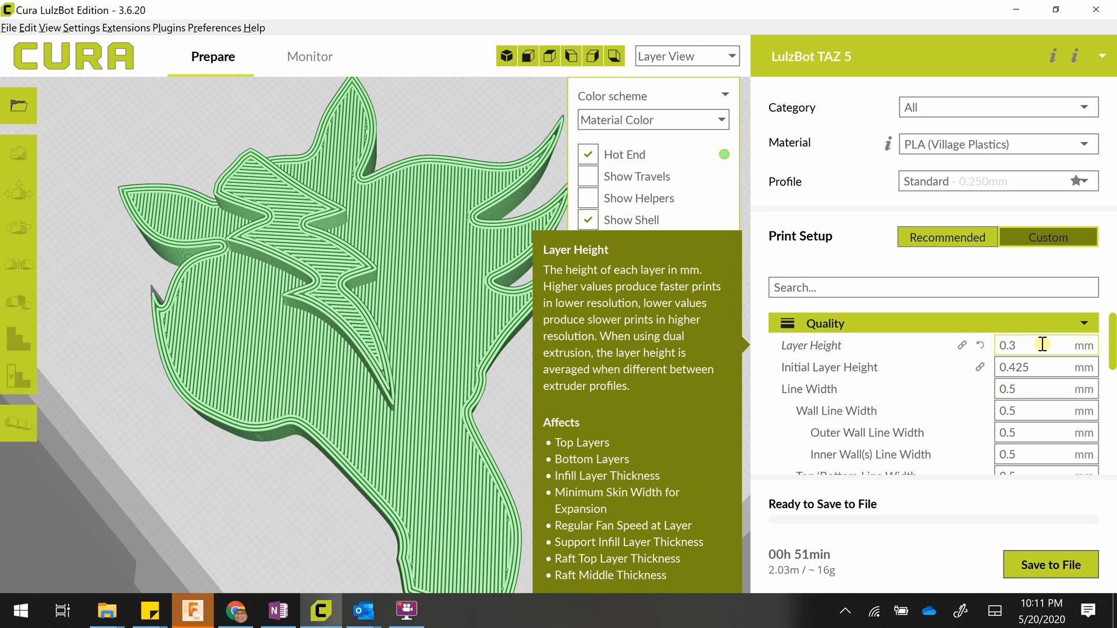
pyautogui.scroll(-1, 876, 391)
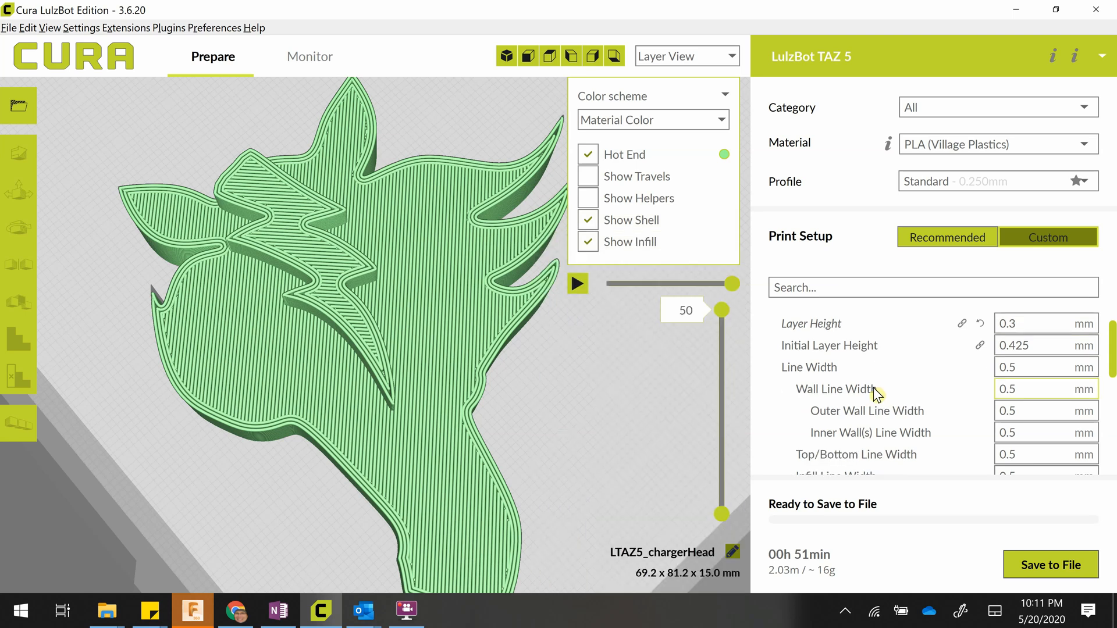
pyautogui.scroll(-1, 874, 389)
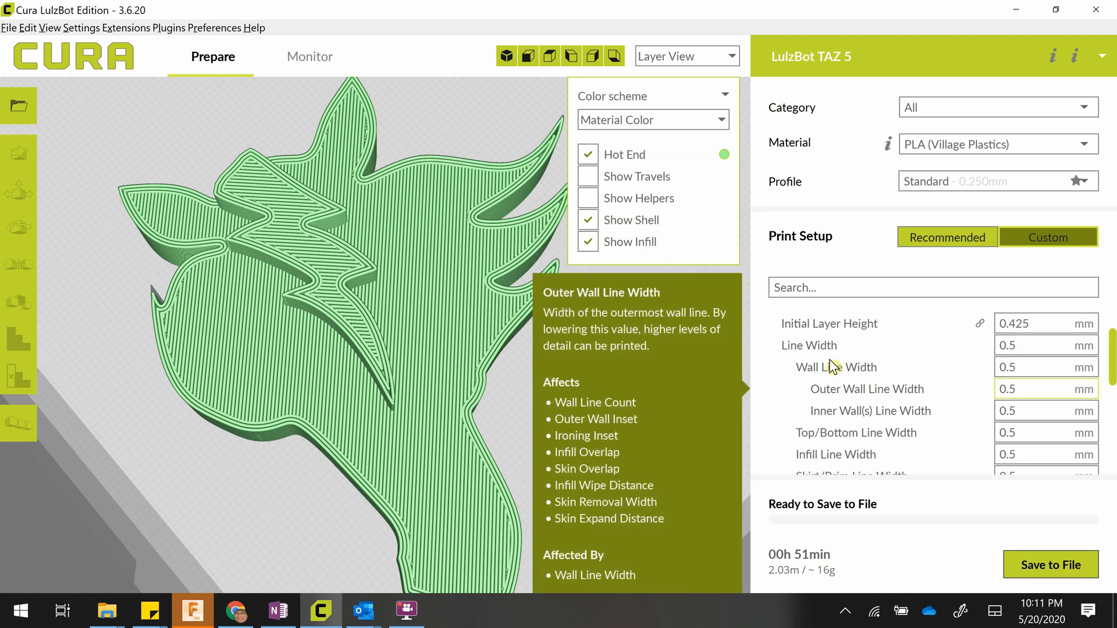
pyautogui.moveTo(829, 351)
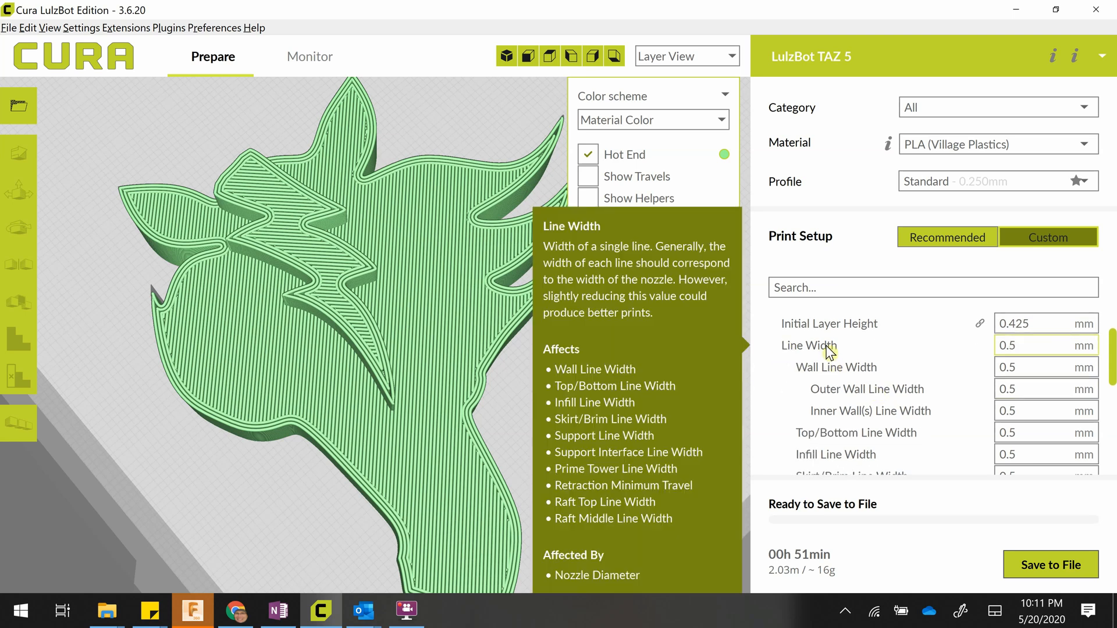
pyautogui.scroll(-2, 832, 355)
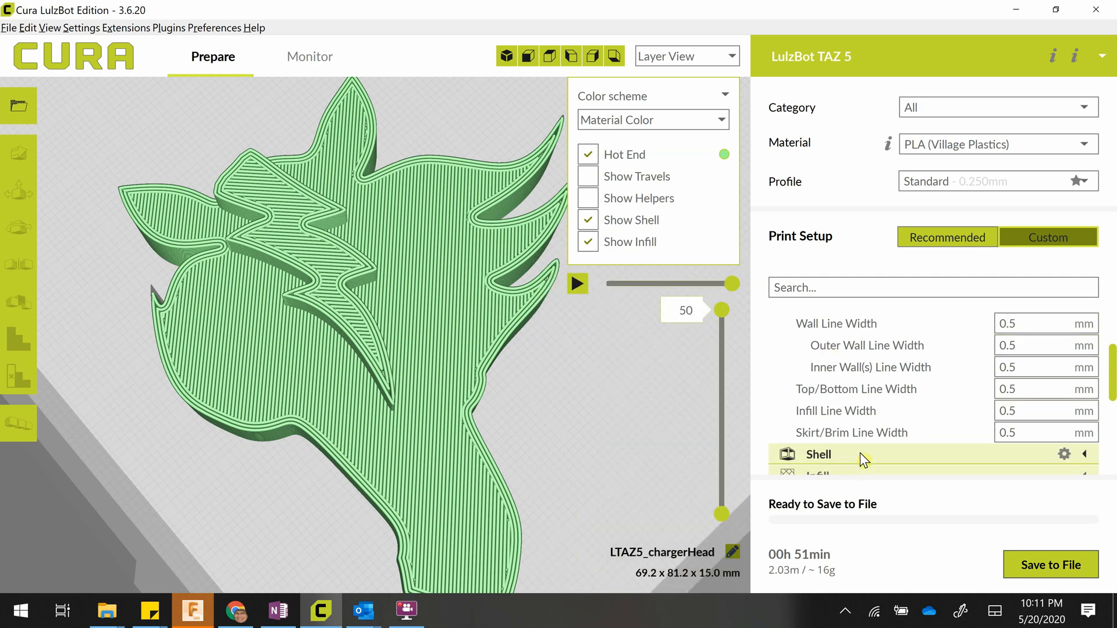
pyautogui.click(860, 452)
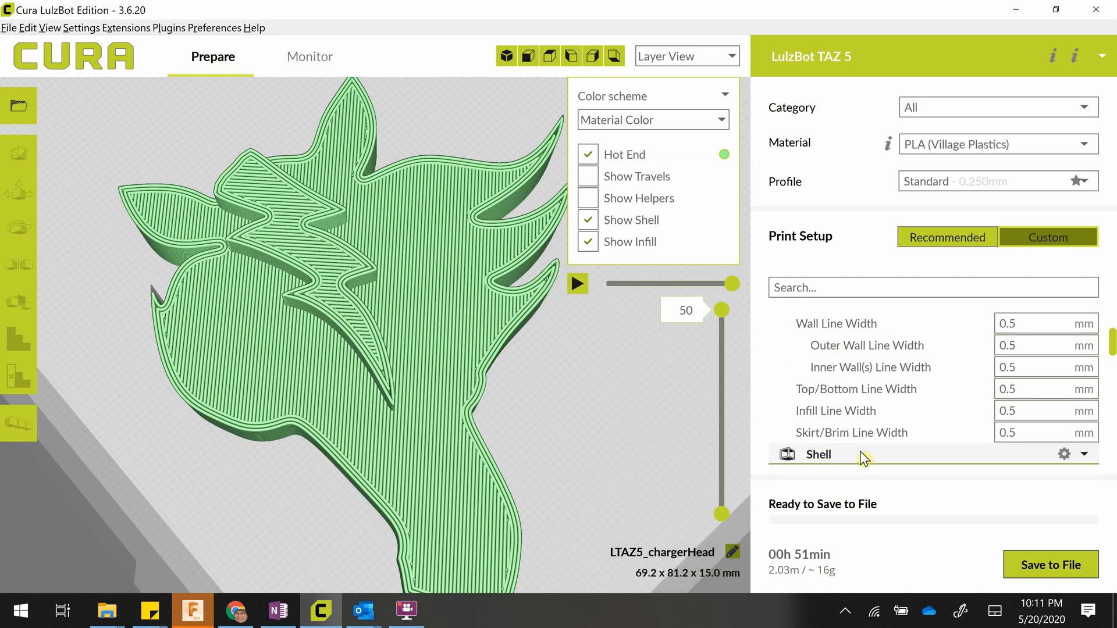
pyautogui.scroll(-3, 948, 431)
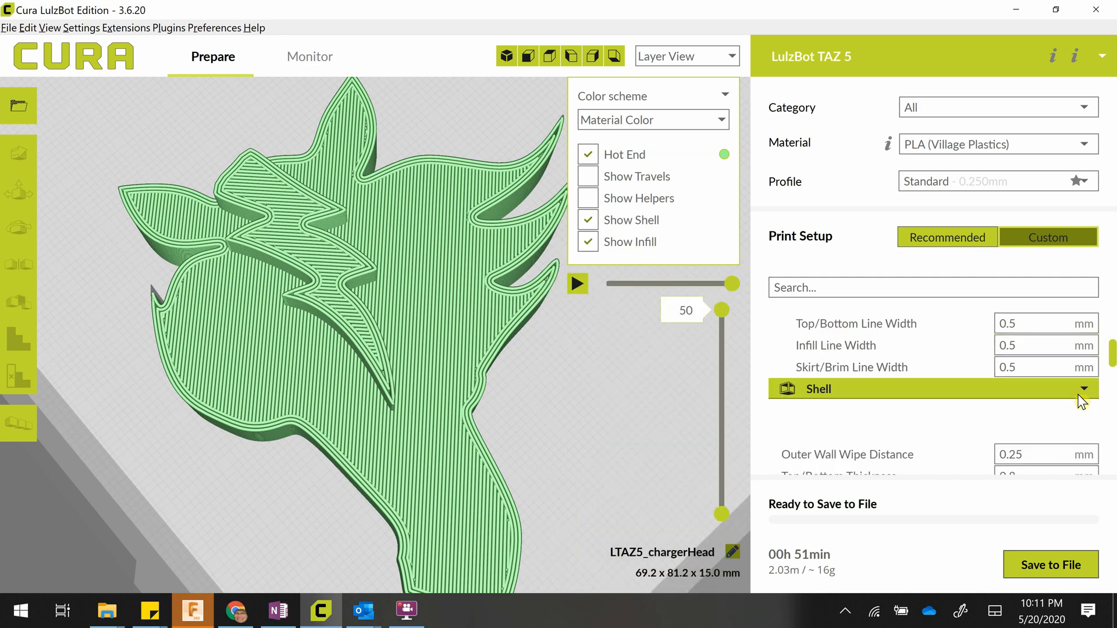
pyautogui.moveTo(893, 420)
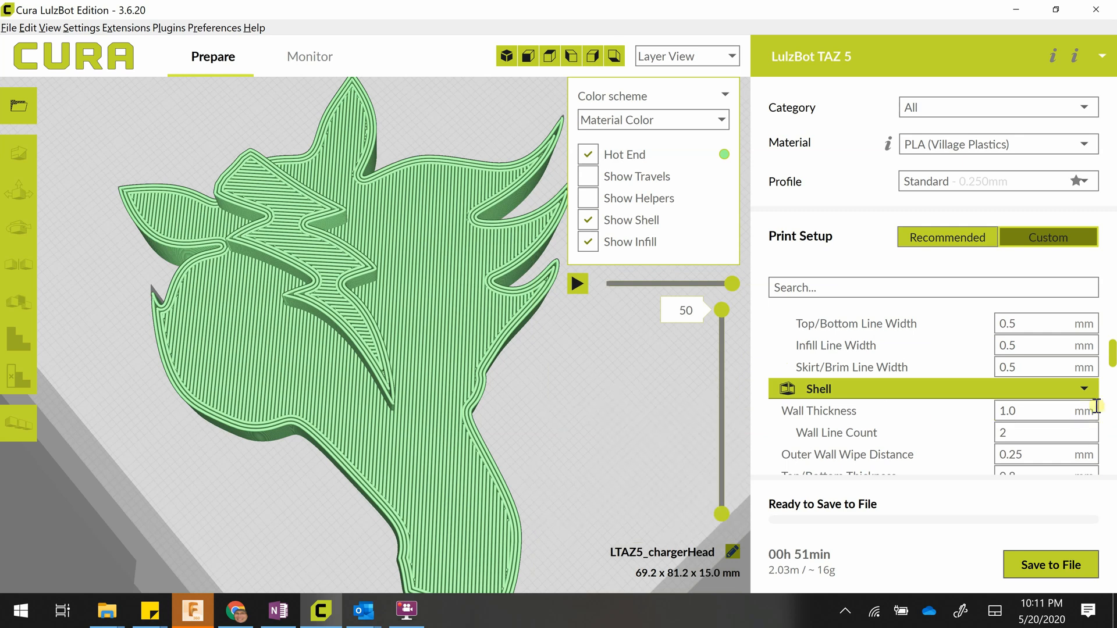
pyautogui.click(1084, 388)
# Set the layer height to 0.35 mm and check the new estimated print time.
pyautogui.scroll(1, 870, 409)
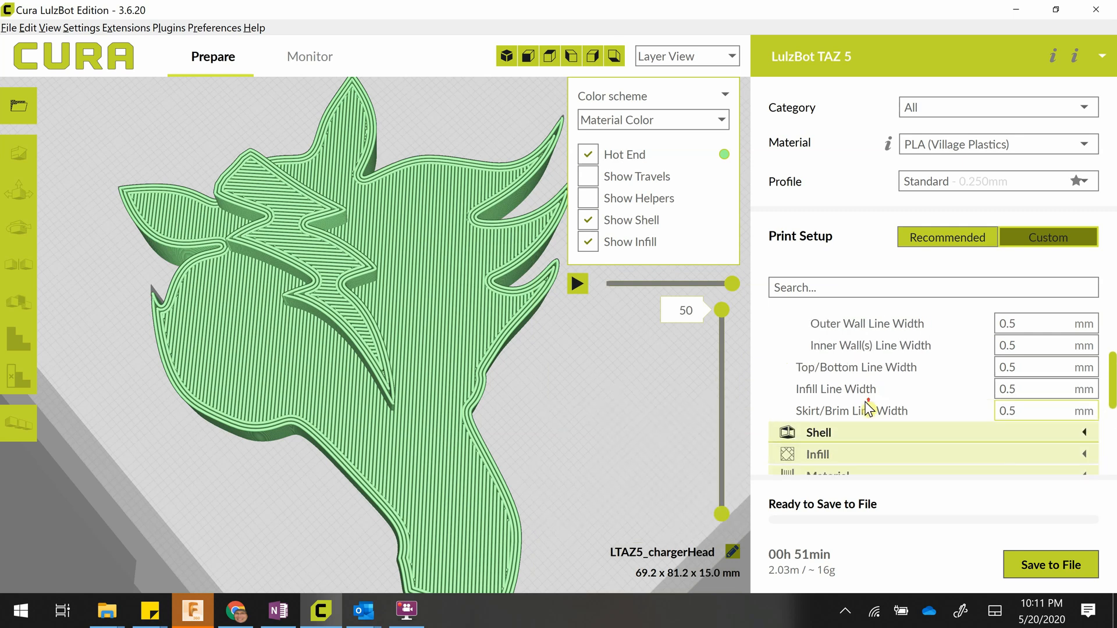
pyautogui.scroll(3, 869, 410)
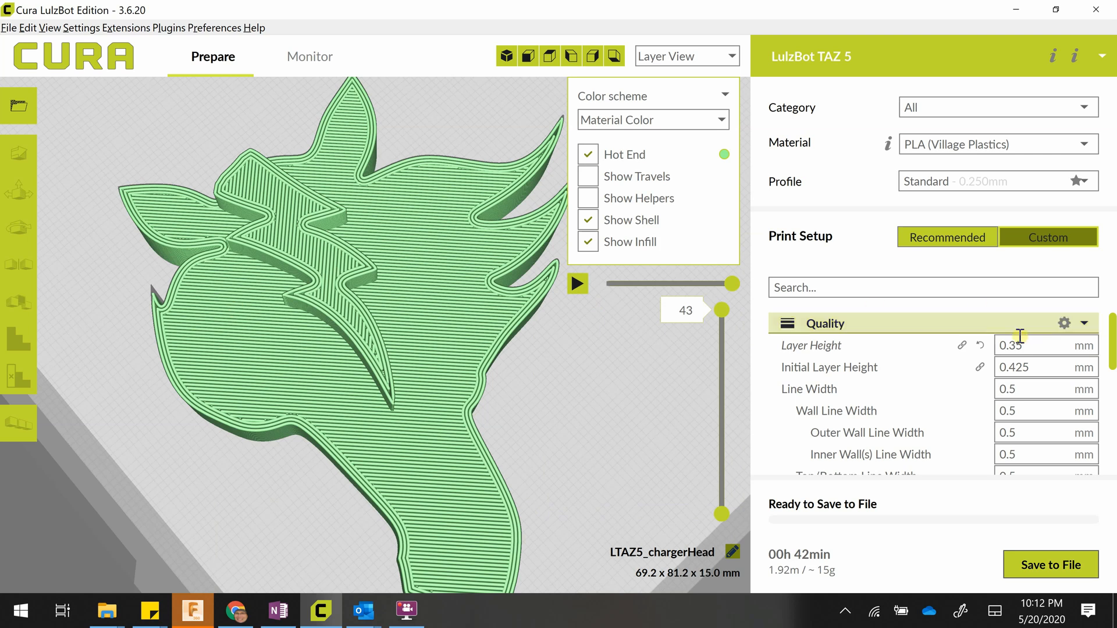
pyautogui.moveTo(819, 347)
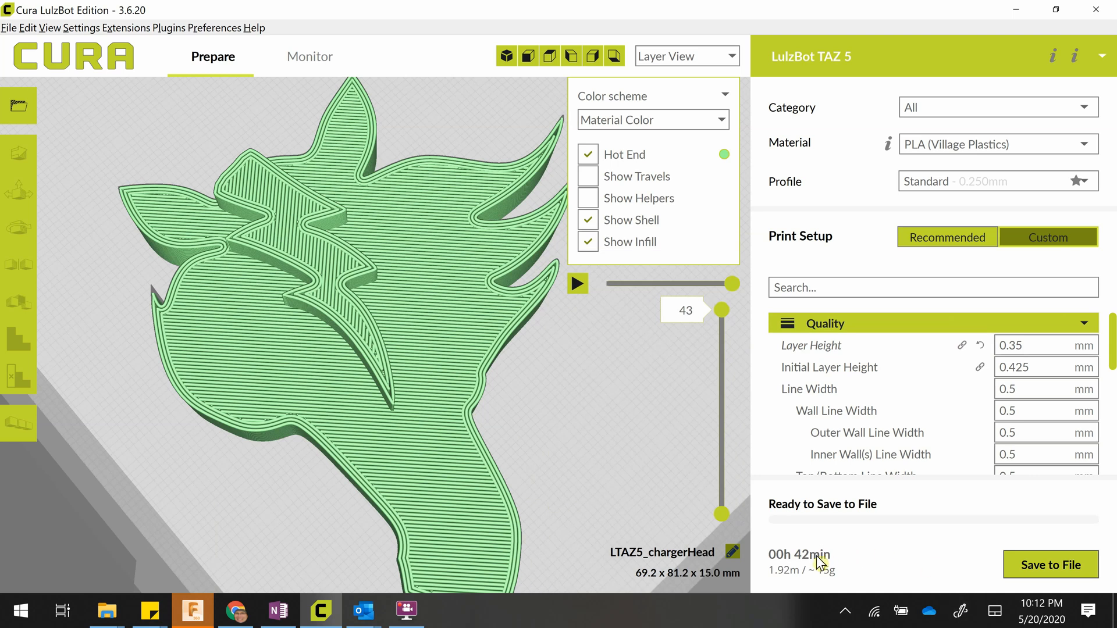
pyautogui.moveTo(809, 564)
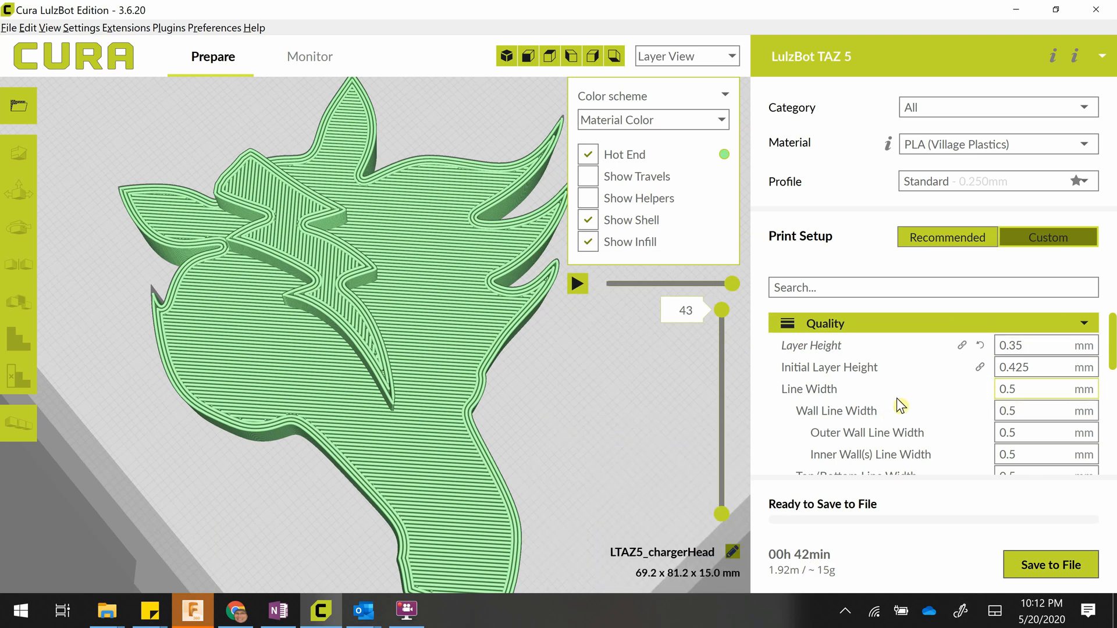
# Examine the Material settings for printing and build plate temperatures, flow and retraction, leaving the Quality and Material categories collapsed.
pyautogui.click(1083, 325)
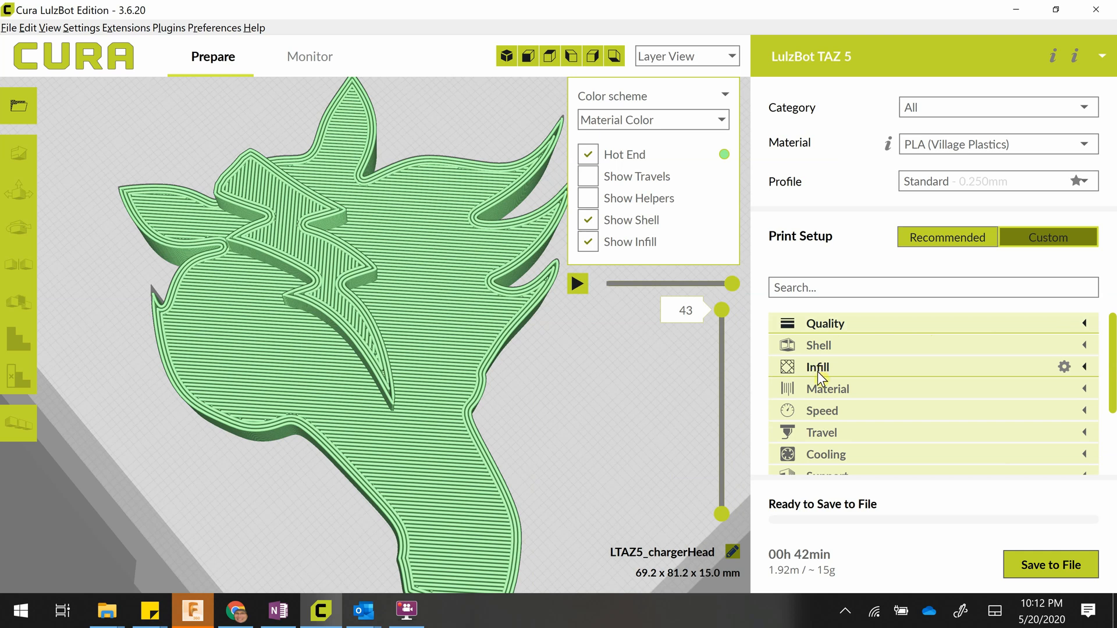
pyautogui.click(1087, 389)
pyautogui.click(1087, 389)
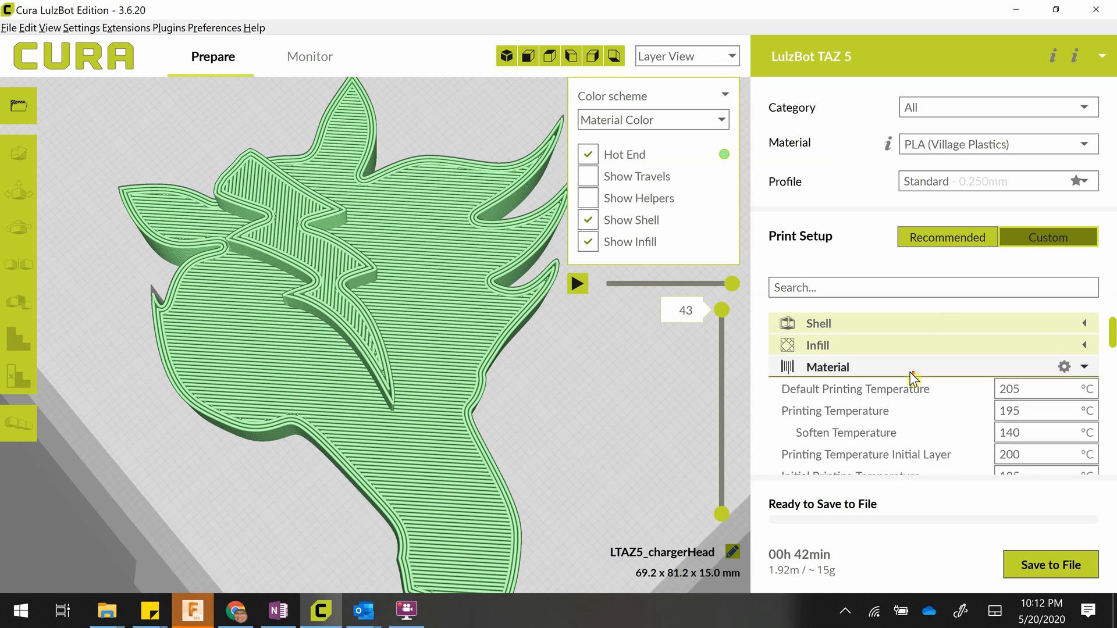
pyautogui.scroll(-2, 912, 377)
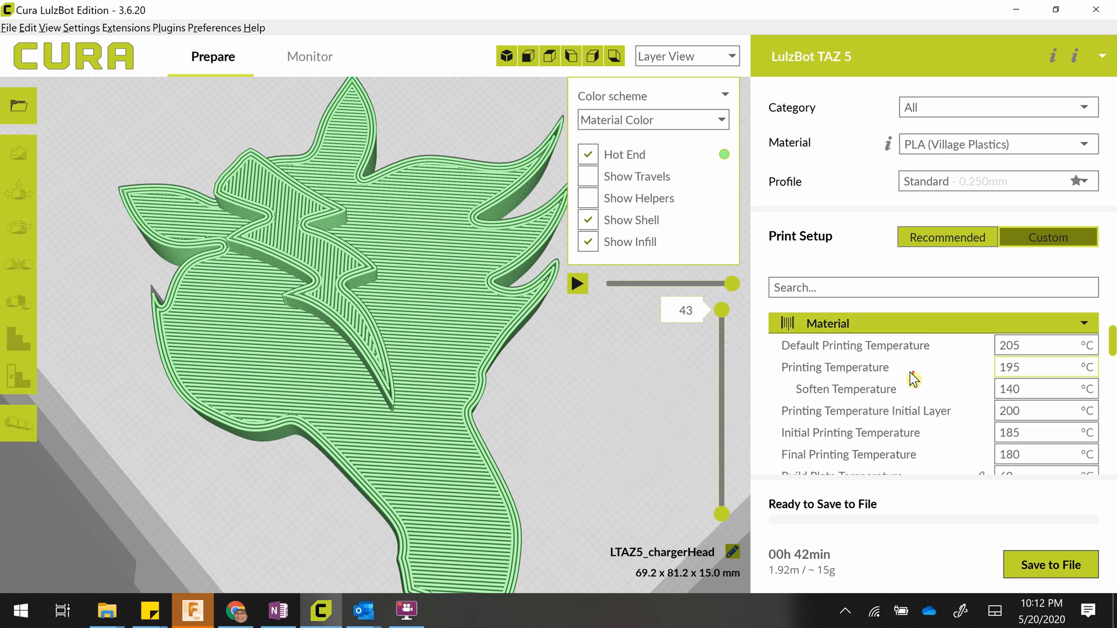
pyautogui.scroll(-2, 913, 377)
pyautogui.scroll(-2, 912, 377)
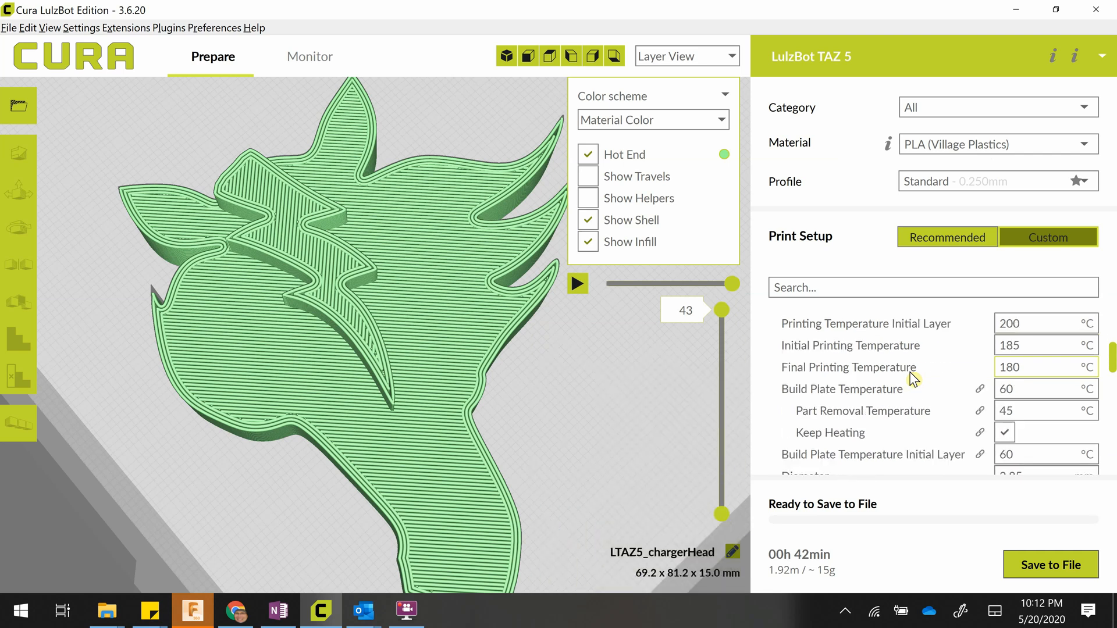
pyautogui.scroll(-6, 912, 377)
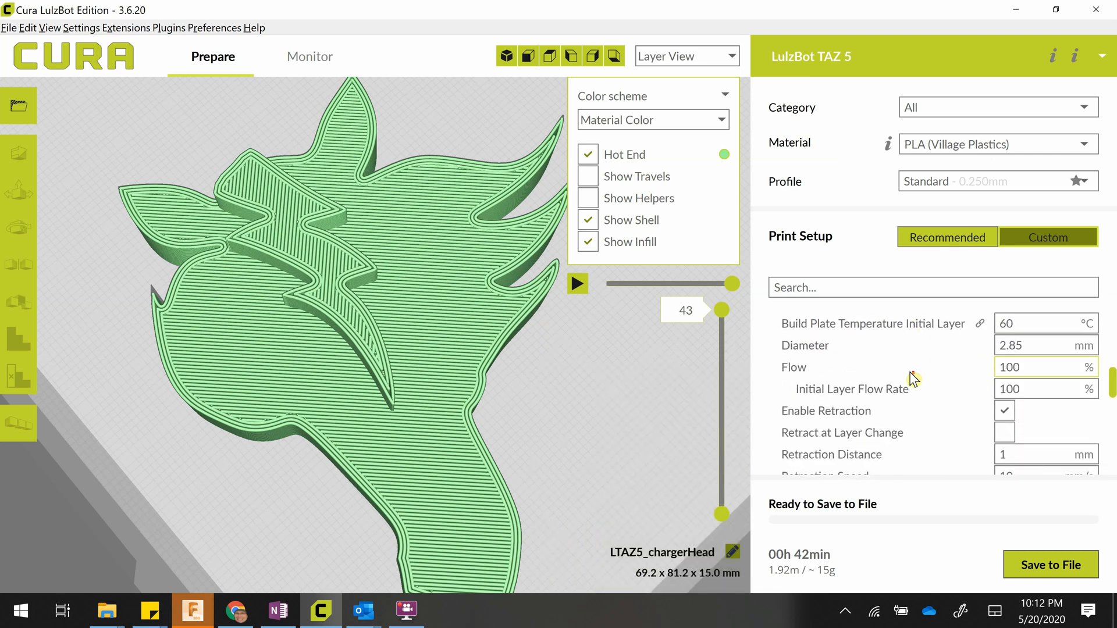
pyautogui.scroll(-4, 912, 377)
pyautogui.scroll(8, 913, 377)
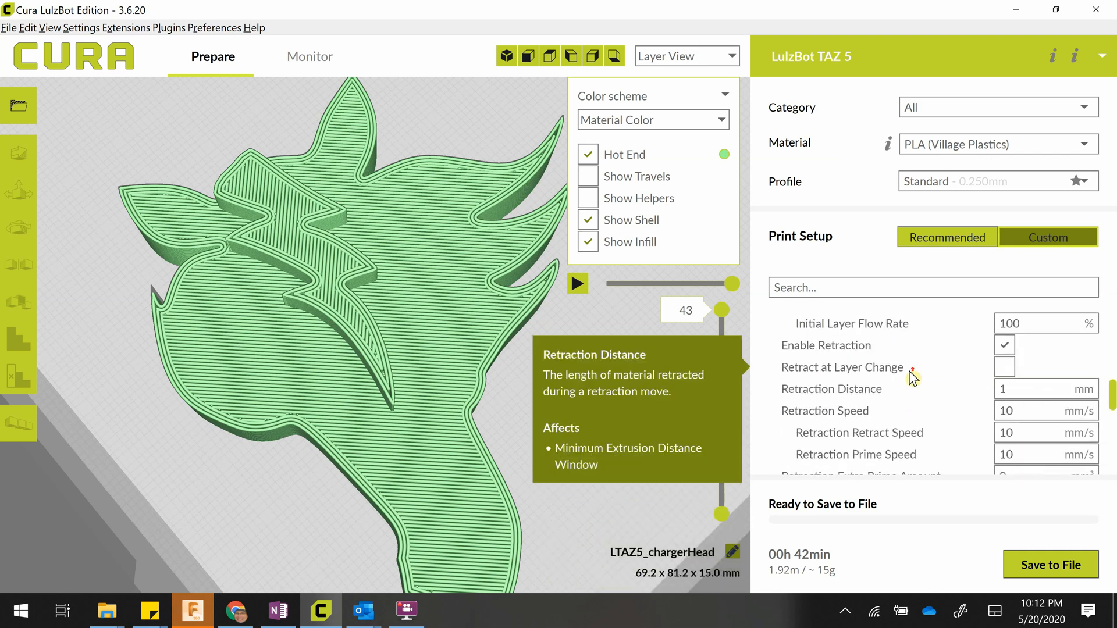
pyautogui.scroll(9, 913, 377)
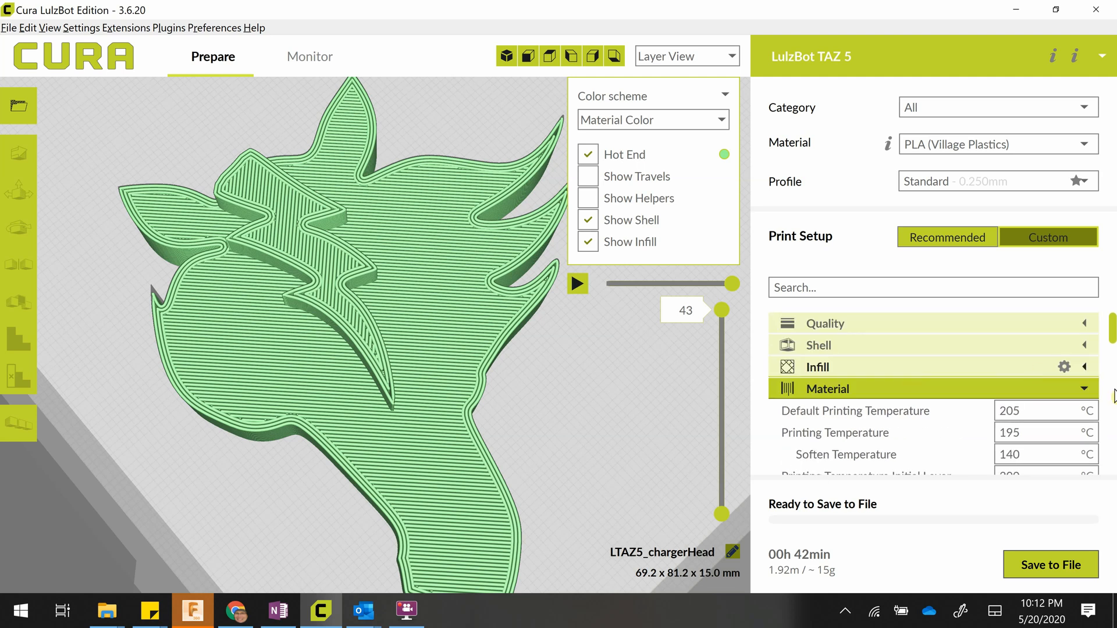
pyautogui.click(1086, 390)
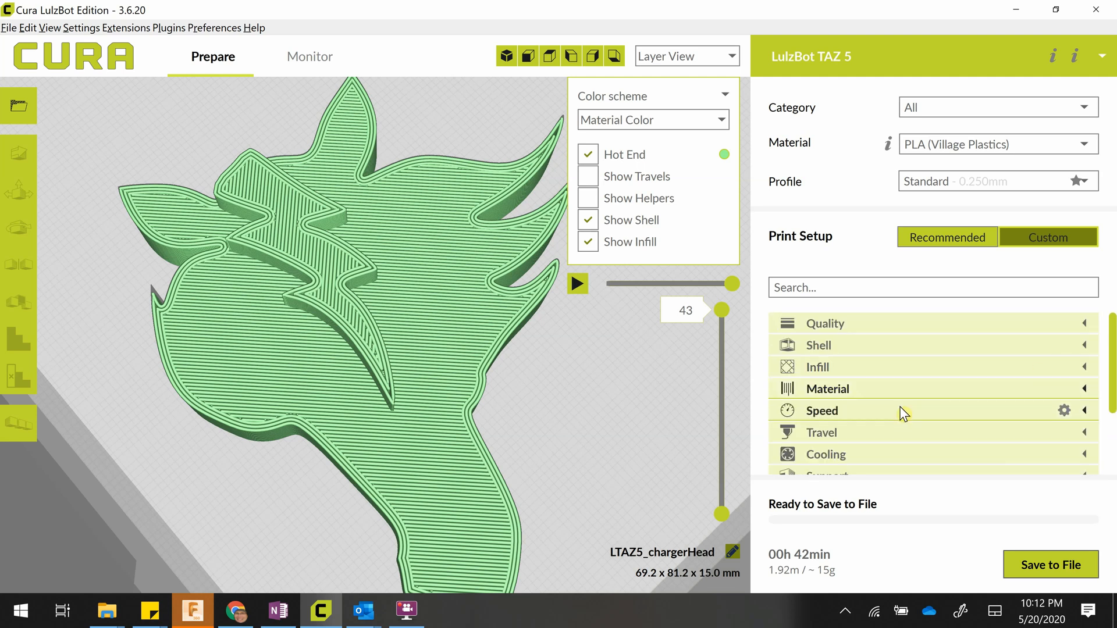
# Examine the Speed settings for printing, infill, walls, travel and the initial layer, and collapse the category.
pyautogui.scroll(-1, 902, 412)
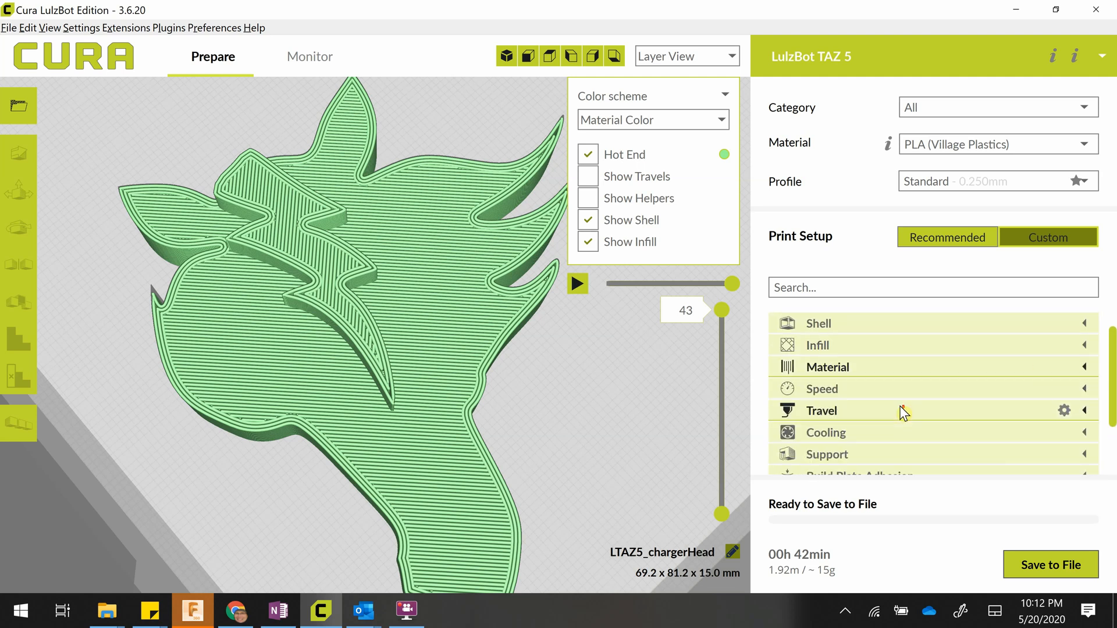
pyautogui.click(1086, 388)
pyautogui.click(1084, 388)
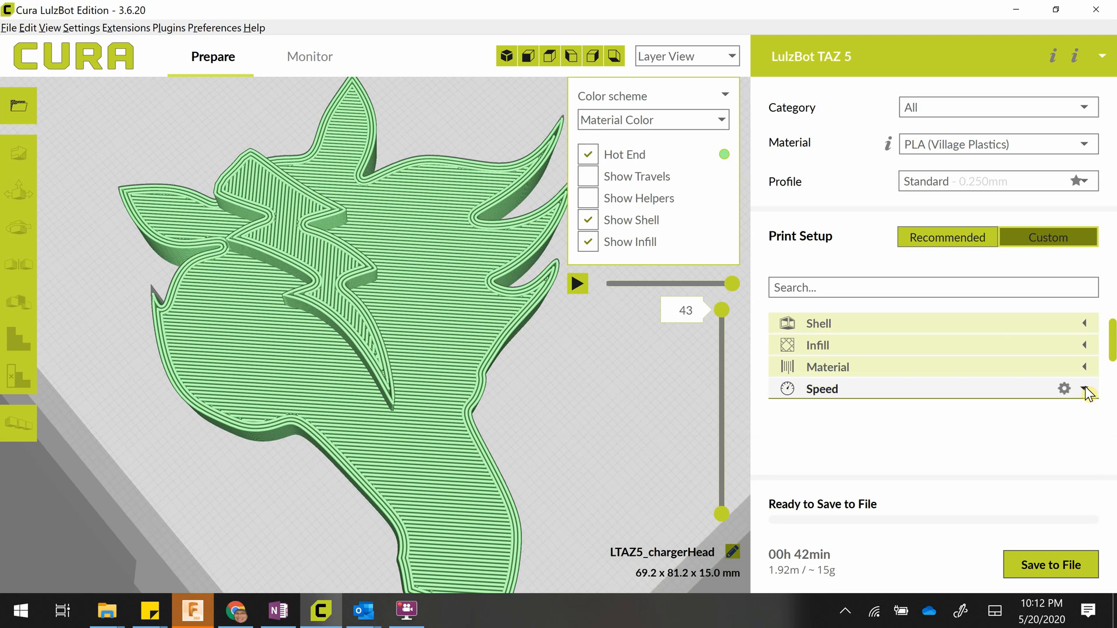
pyautogui.scroll(-2, 950, 375)
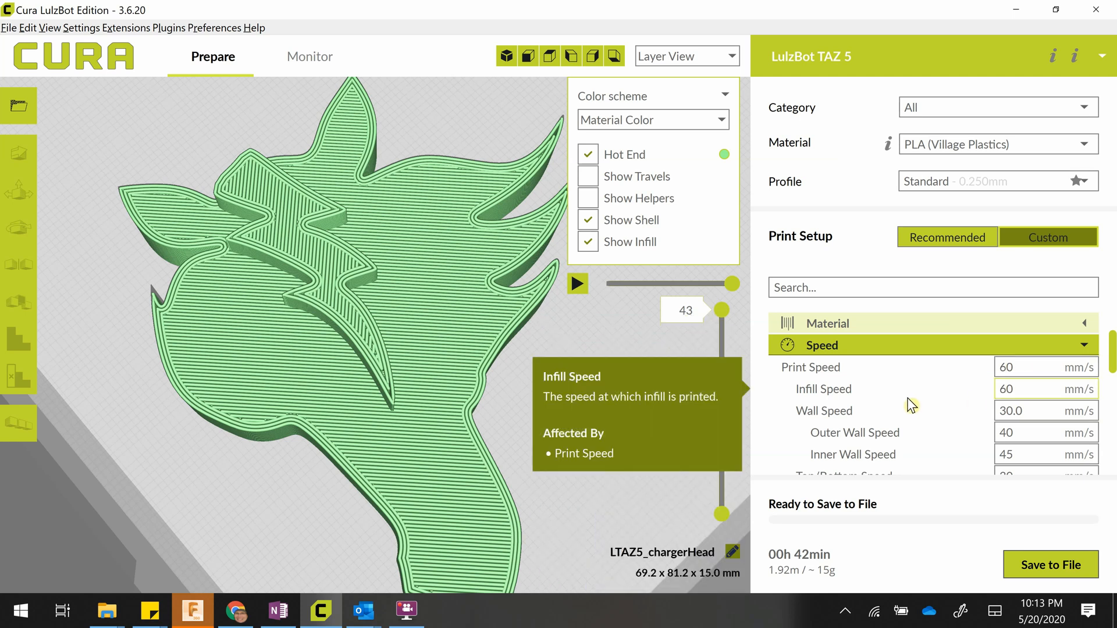
pyautogui.scroll(-3, 911, 404)
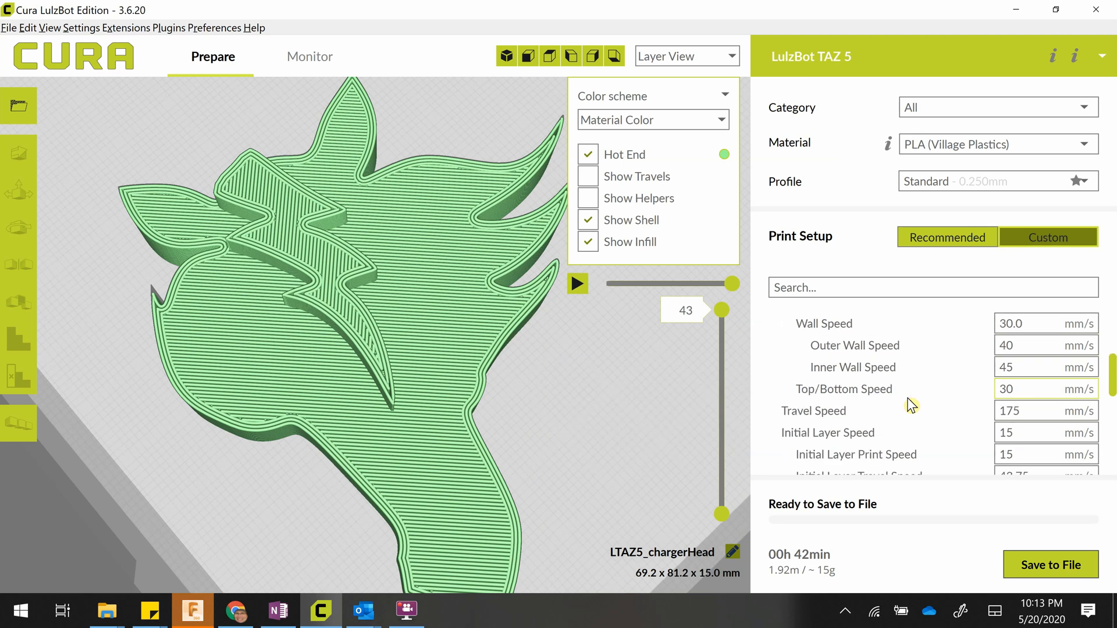
pyautogui.scroll(4, 911, 405)
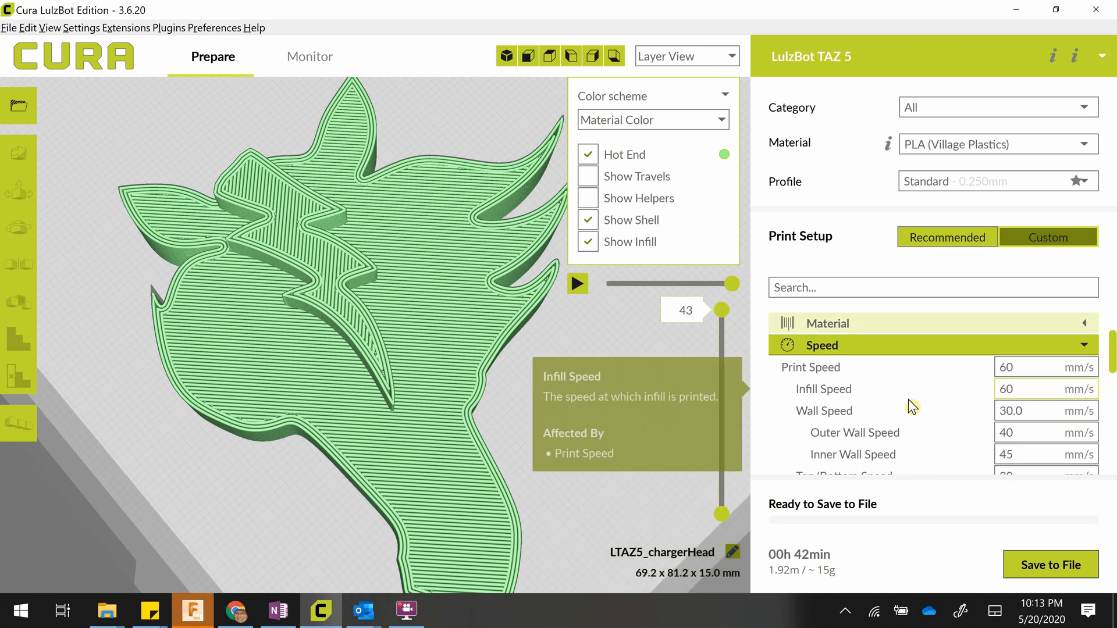
pyautogui.scroll(-3, 909, 400)
pyautogui.scroll(-2, 909, 399)
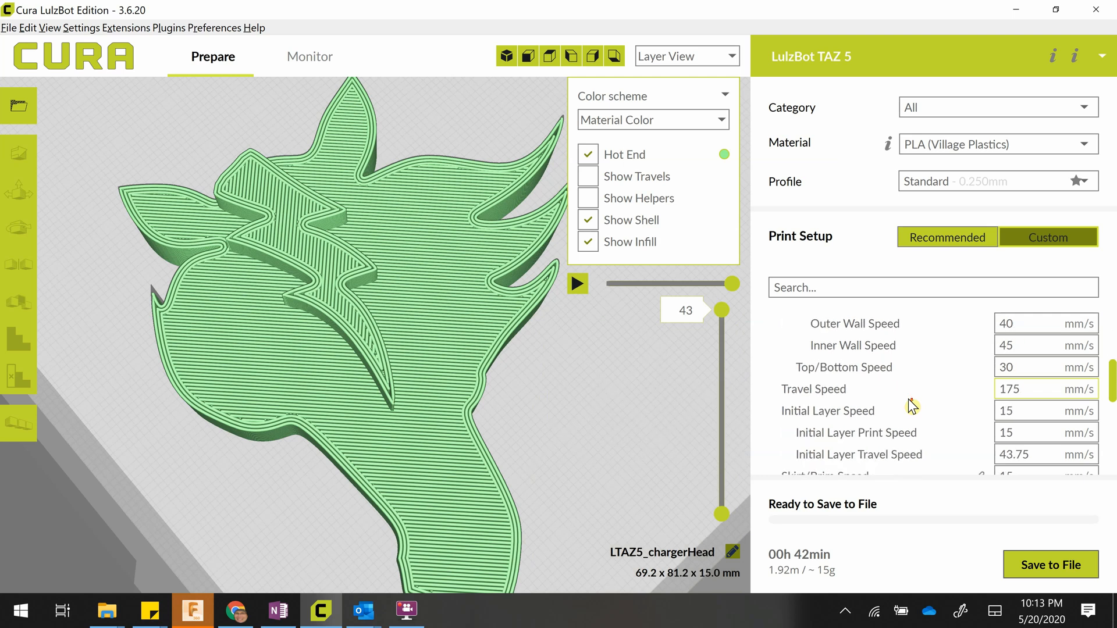
pyautogui.scroll(5, 909, 400)
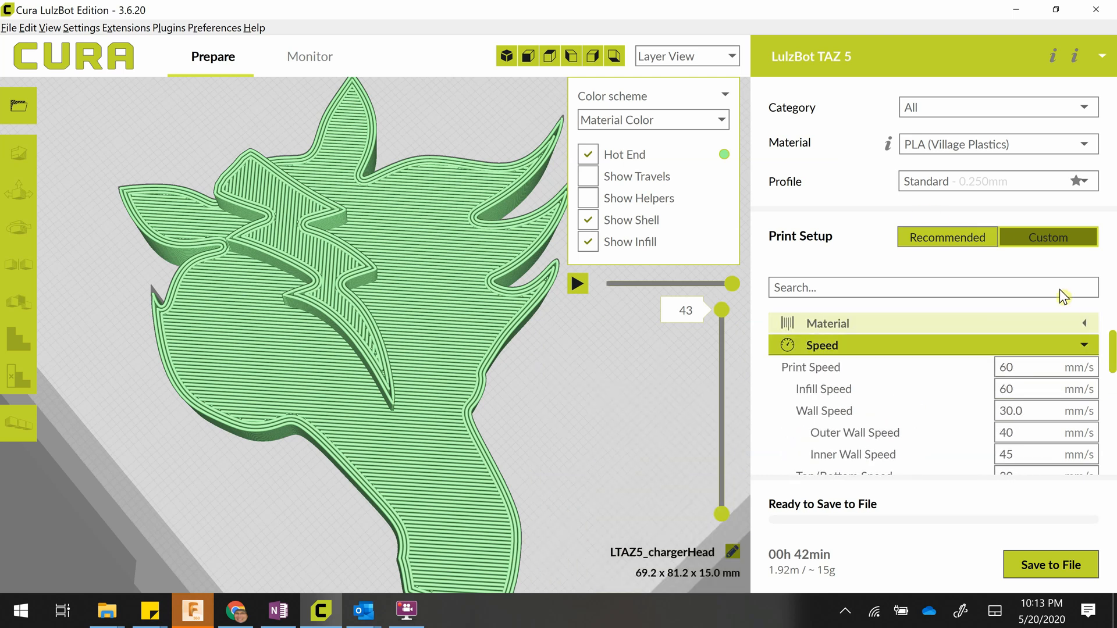
pyautogui.click(1086, 345)
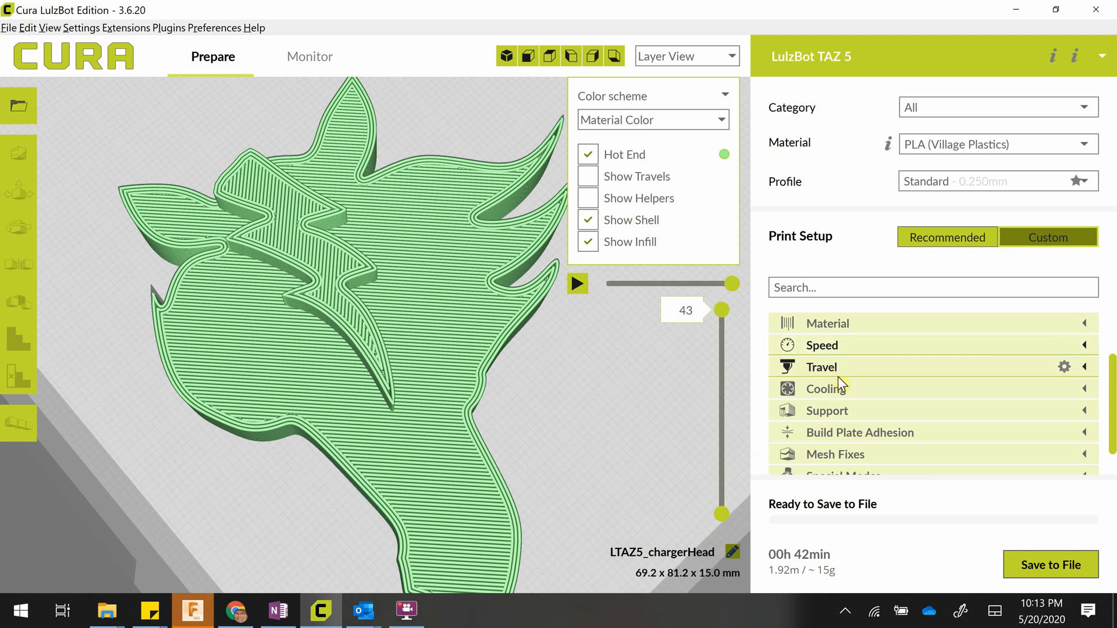
# Check the Support and Build Plate Adhesion settings in the custom print setup, collapsing Build Plate Adhesion again.
pyautogui.click(1086, 412)
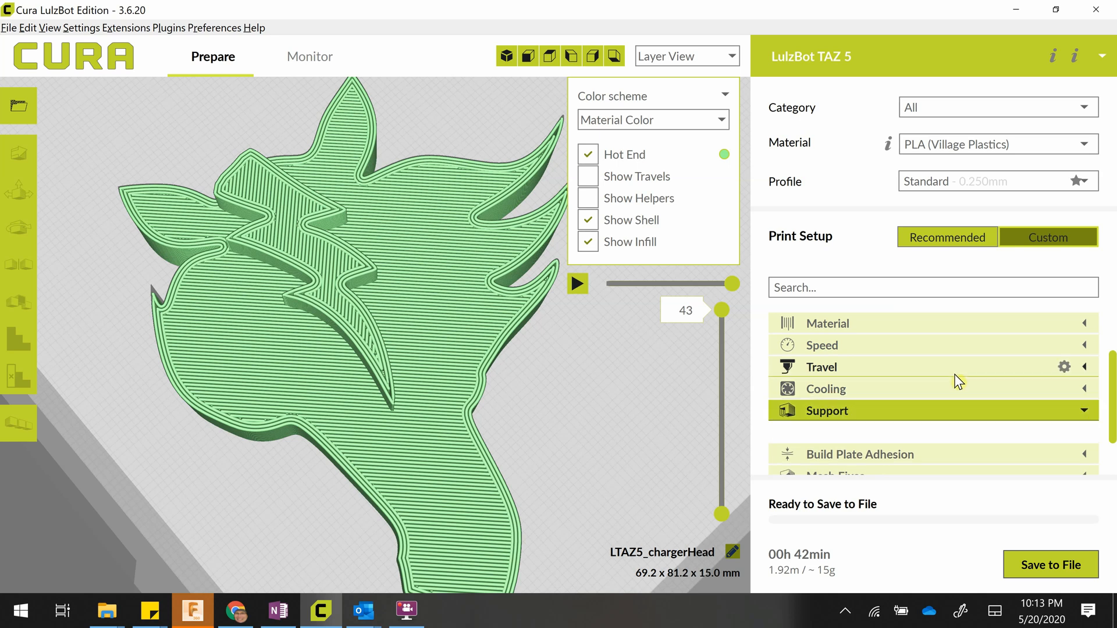
pyautogui.scroll(-1, 956, 375)
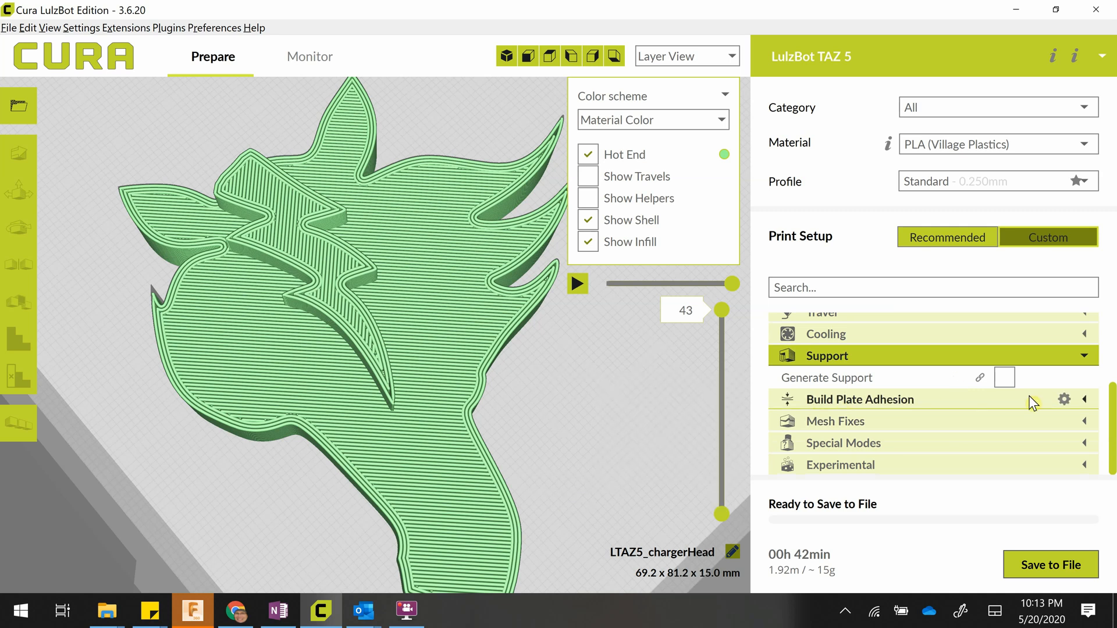
pyautogui.click(1086, 398)
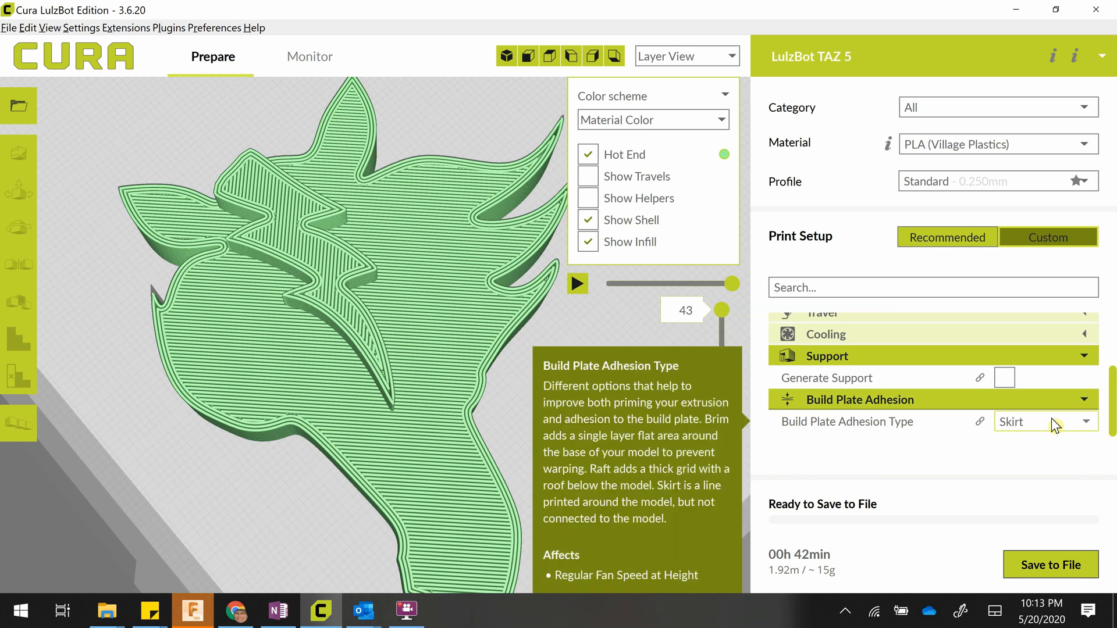
pyautogui.click(1086, 399)
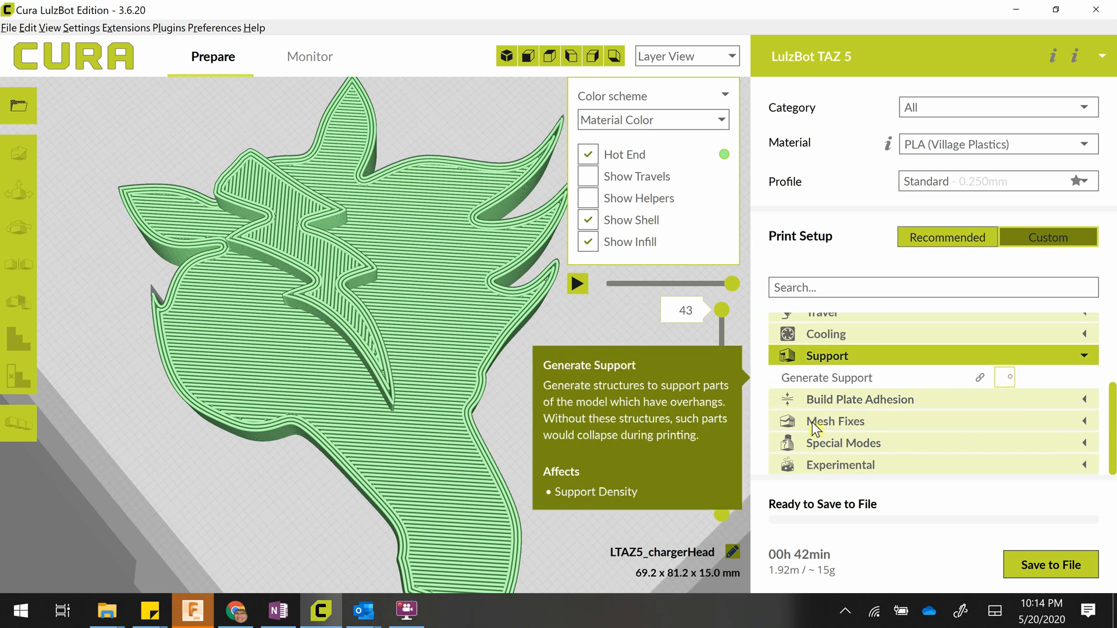
# Try out Generate Support to view its placement, overhang angle and pattern options, and switch it back off.
pyautogui.click(1008, 377)
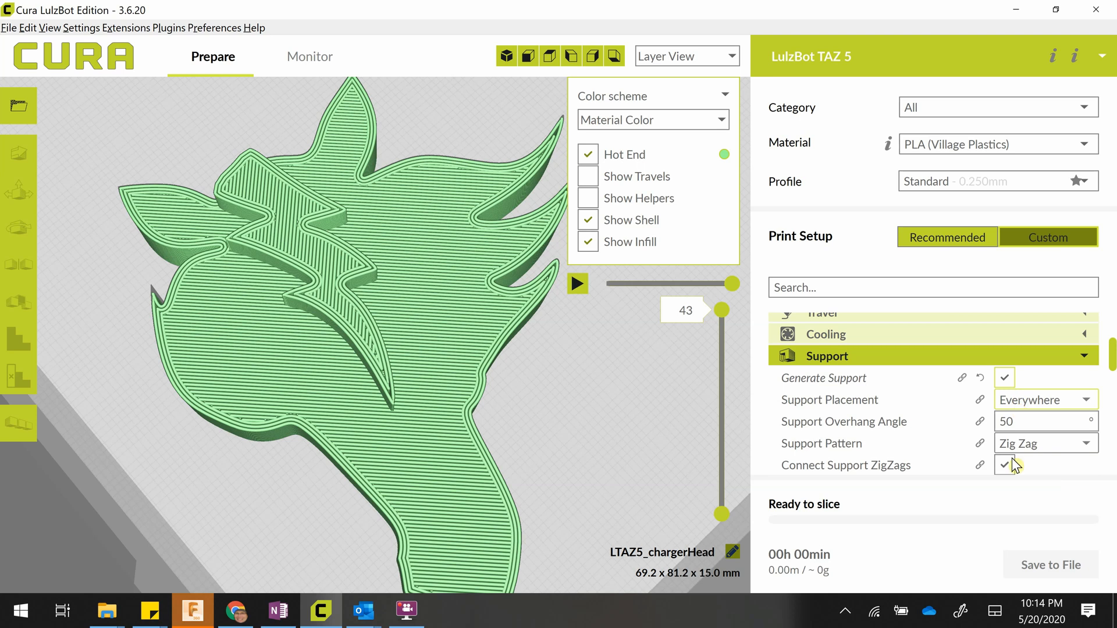
pyautogui.click(1005, 379)
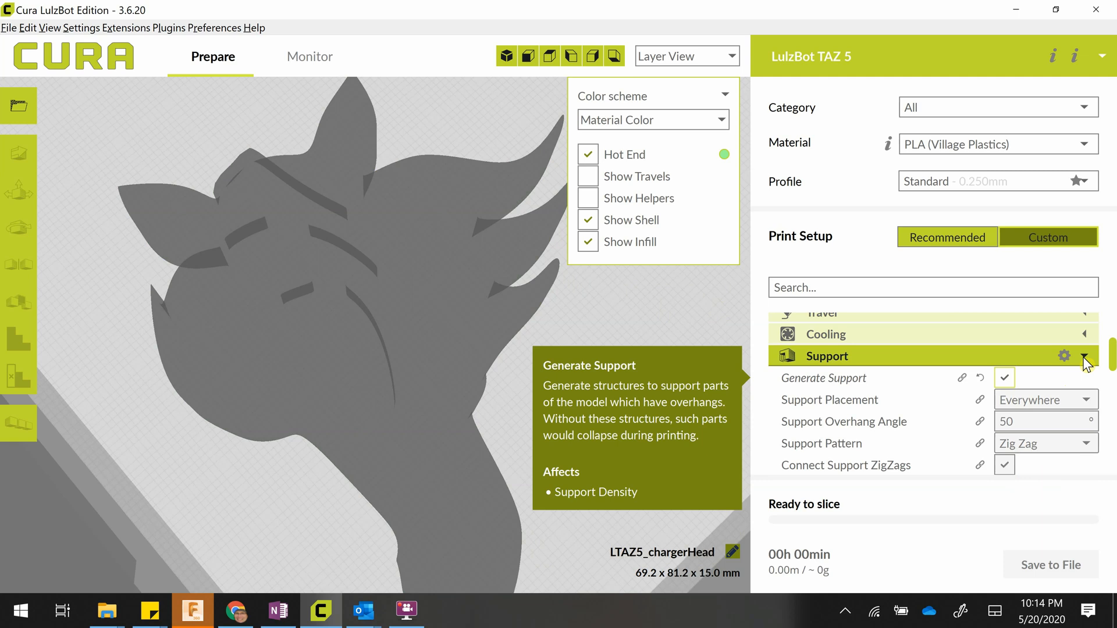
pyautogui.click(1009, 382)
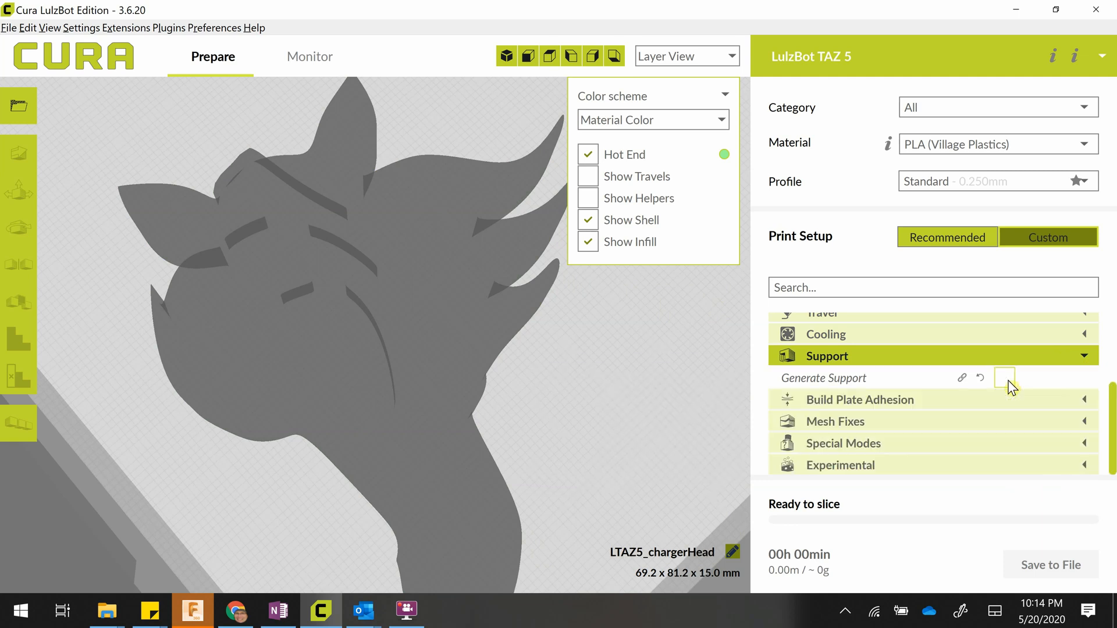
# Collapse the Support settings, review the infill, support and adhesion options of the Recommended setup, and return to the Custom setup.
pyautogui.click(1085, 355)
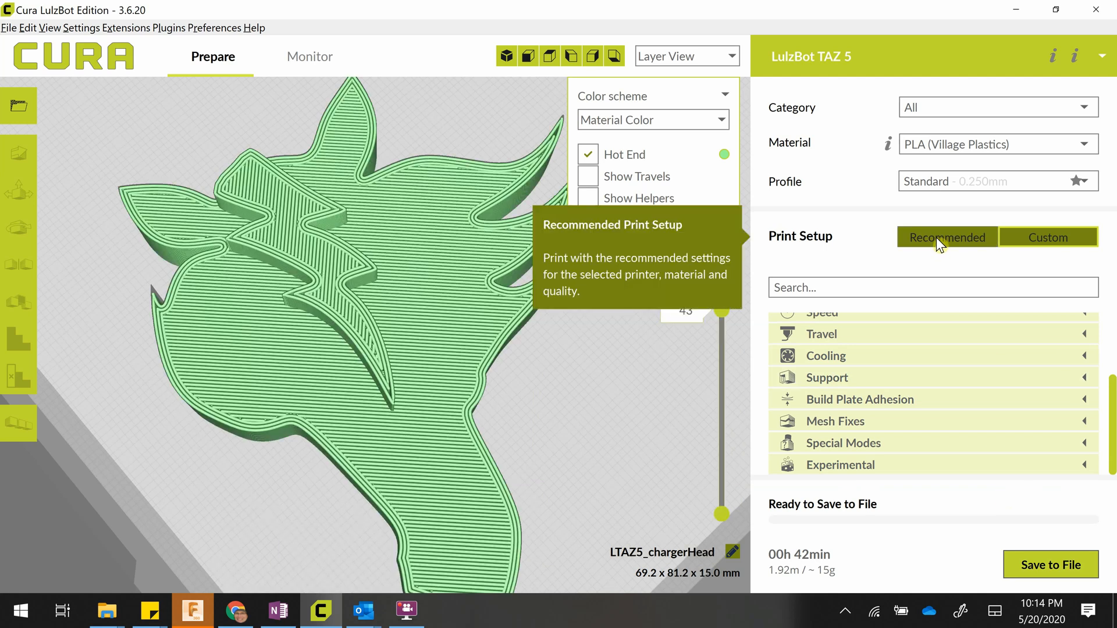
pyautogui.click(939, 240)
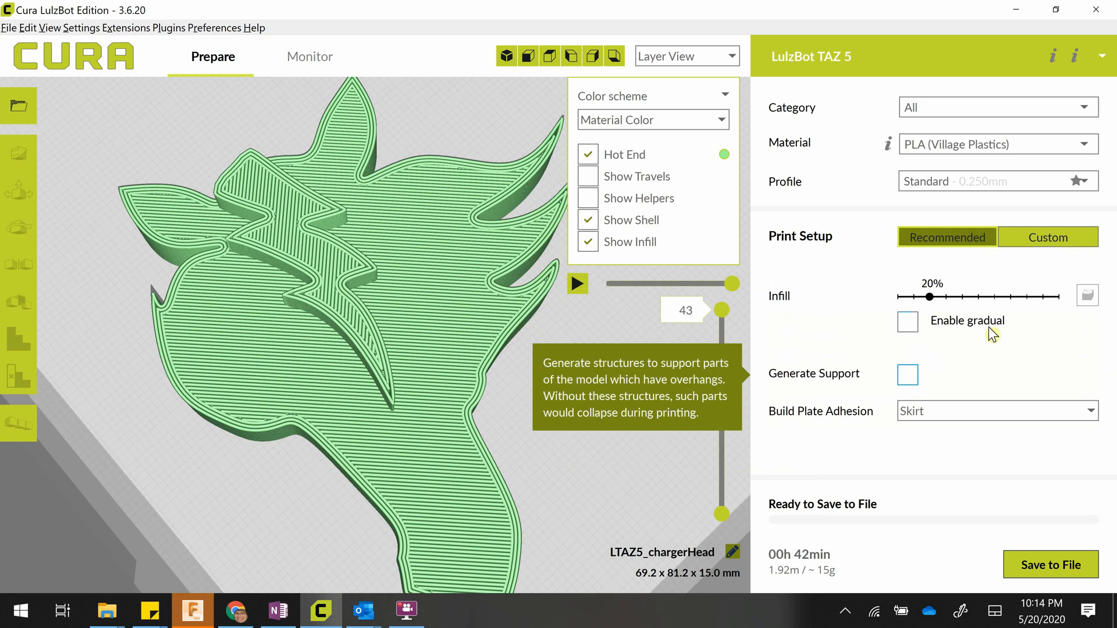
pyautogui.click(1075, 238)
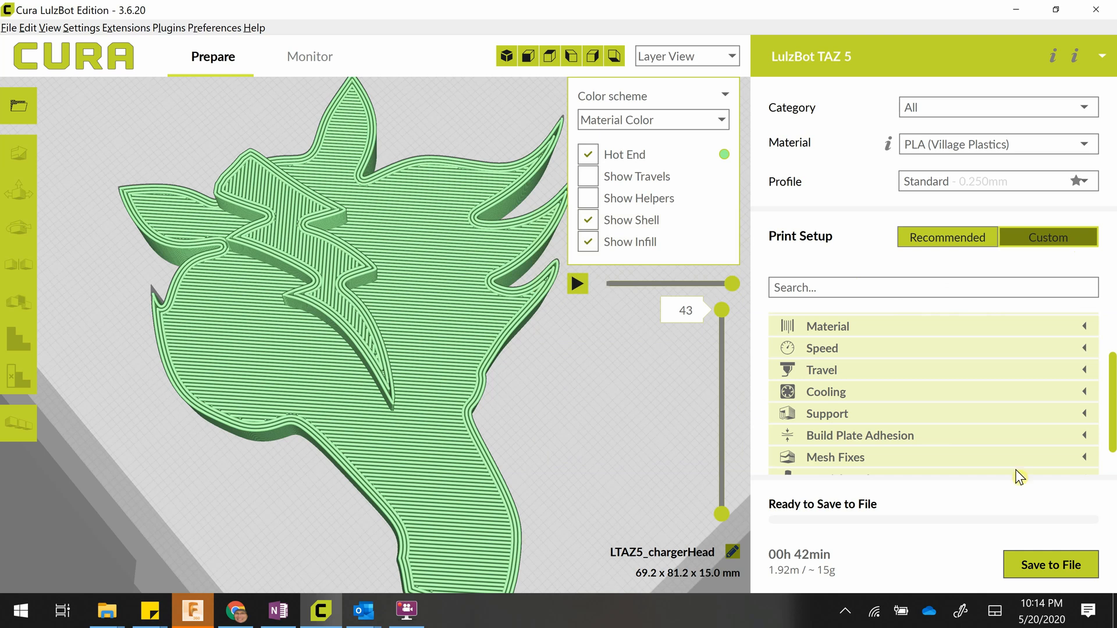
# Save the G-code in the 3DP Queue folder, replacing the file name's LTAZ5_ prefix with the owner's surname and adding "blue" after chargerHead.
pyautogui.click(1038, 562)
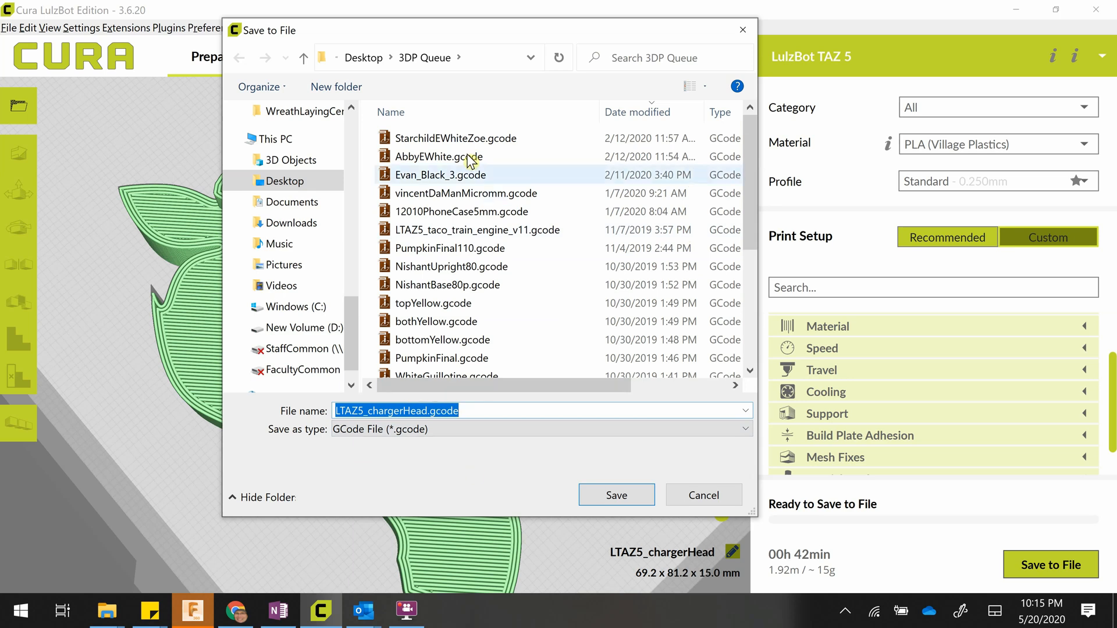
pyautogui.click(399, 411)
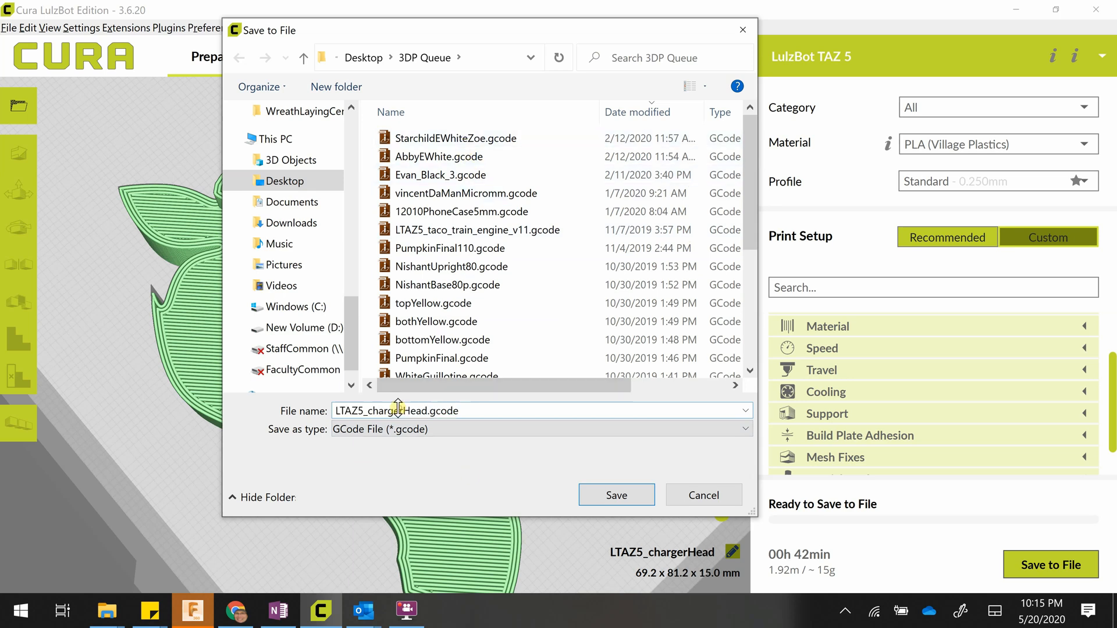
pyautogui.moveTo(369, 411); pyautogui.dragTo(308, 414)
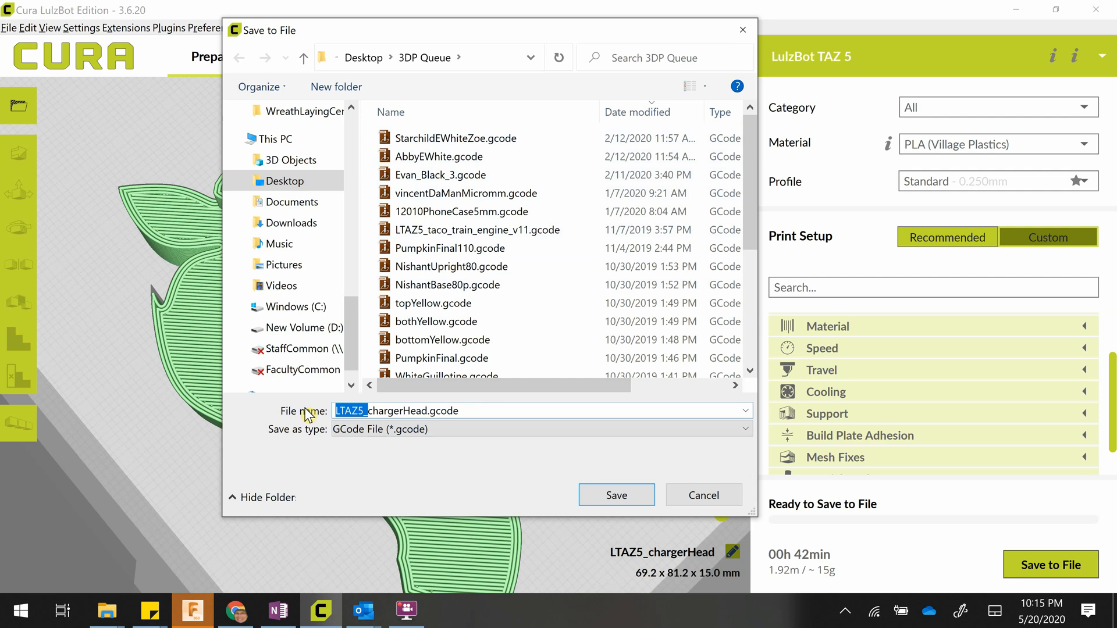
pyautogui.write('Macdonald')
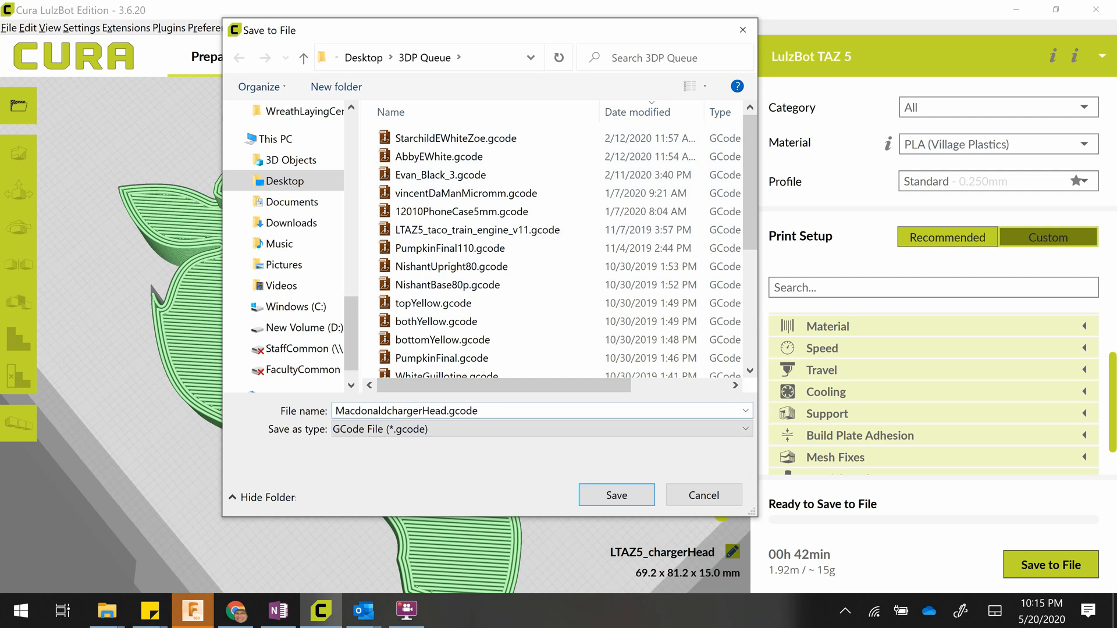
pyautogui.click(448, 411)
pyautogui.write('blue')
pyautogui.click(633, 494)
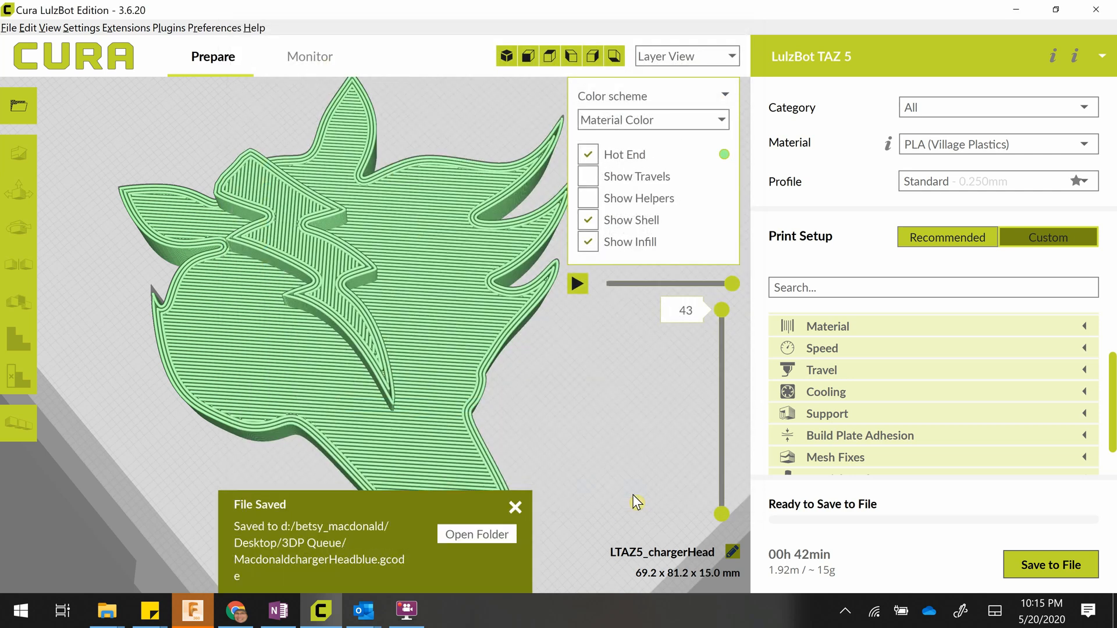
# Dismiss the File Saved notification.
pyautogui.click(392, 619)
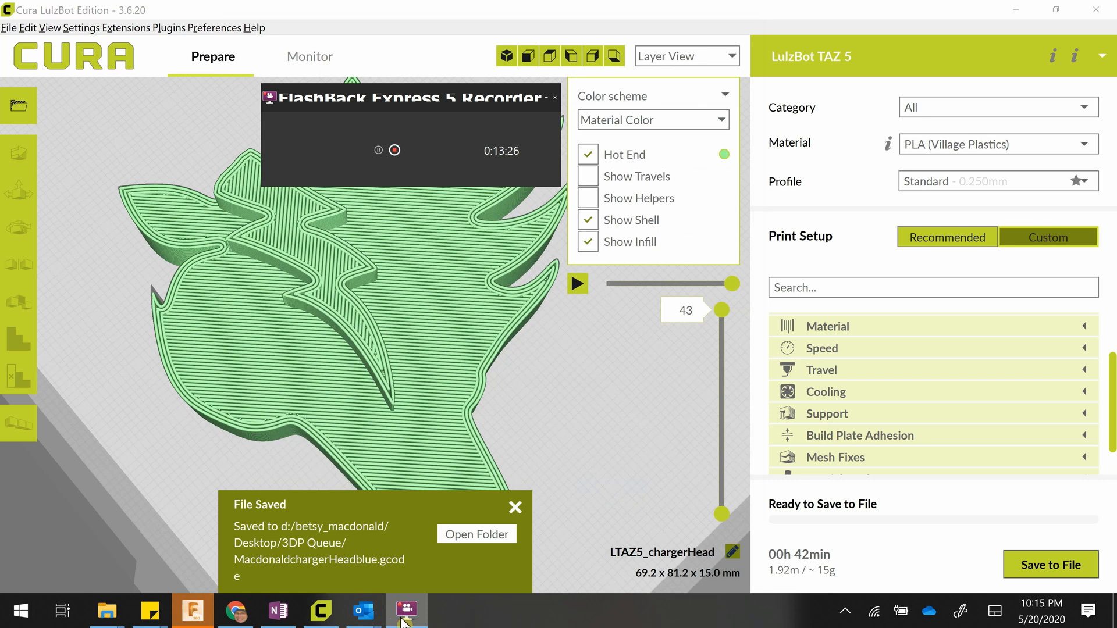
pyautogui.click(402, 618)
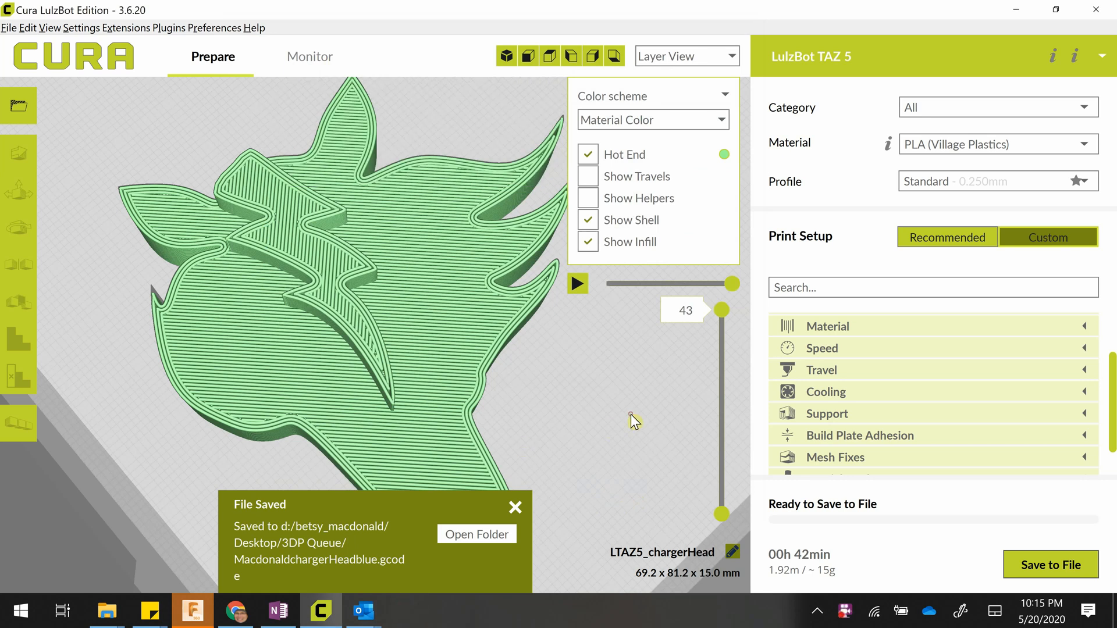
pyautogui.click(516, 507)
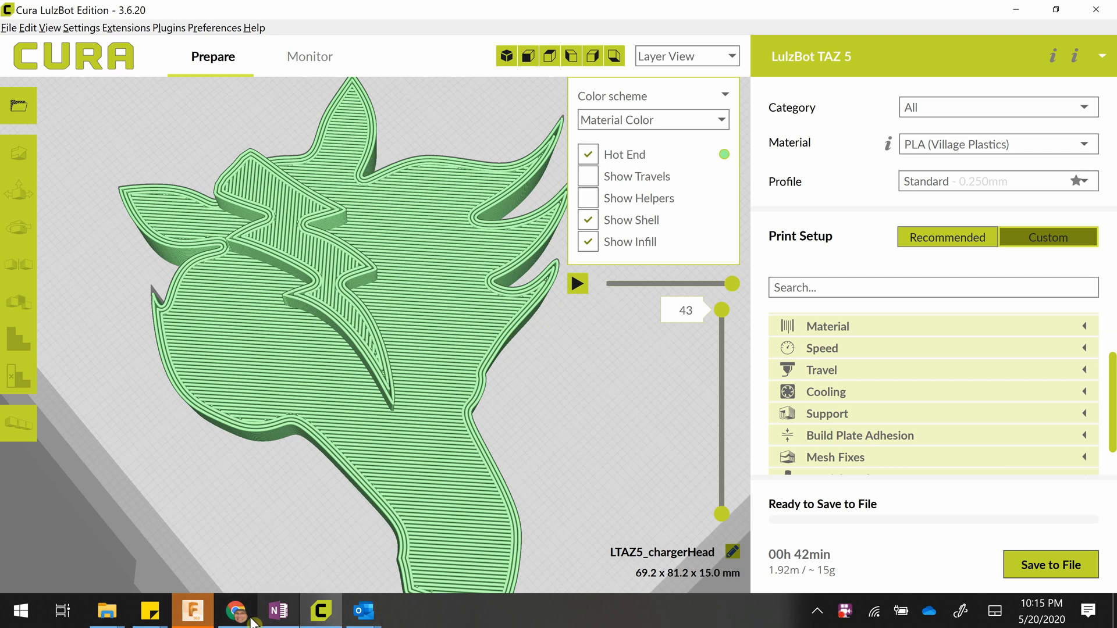
pyautogui.click(18, 614)
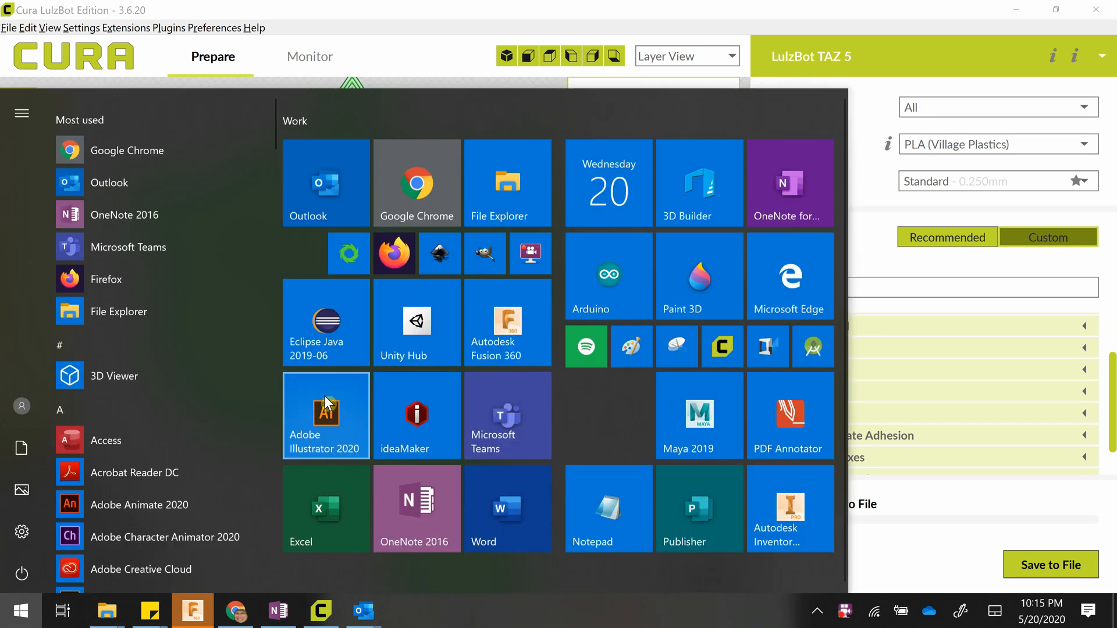
pyautogui.click(543, 244)
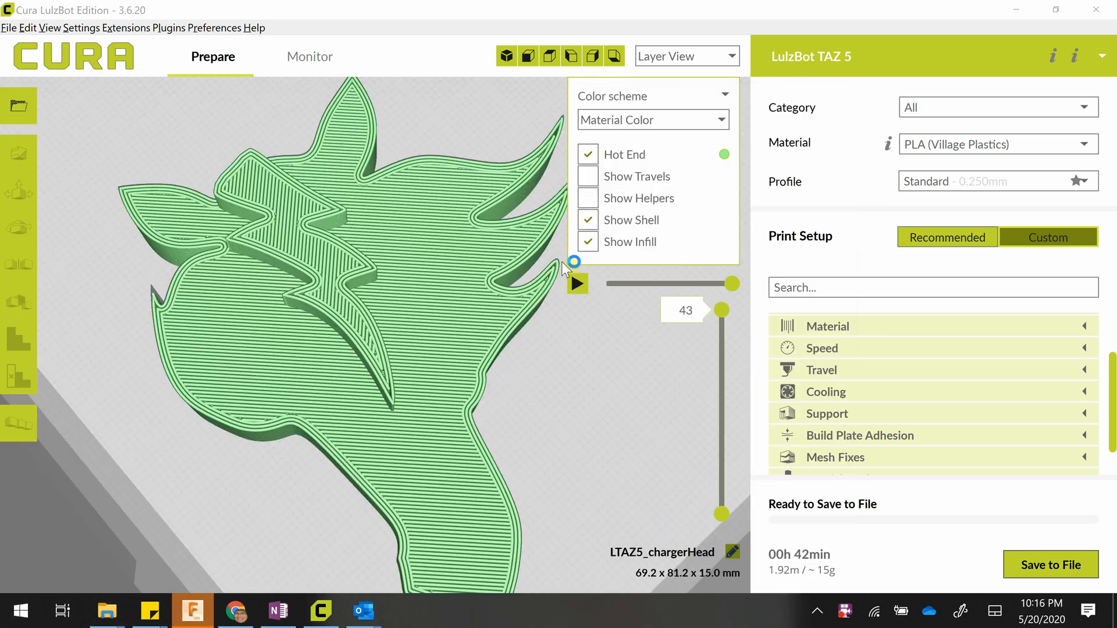